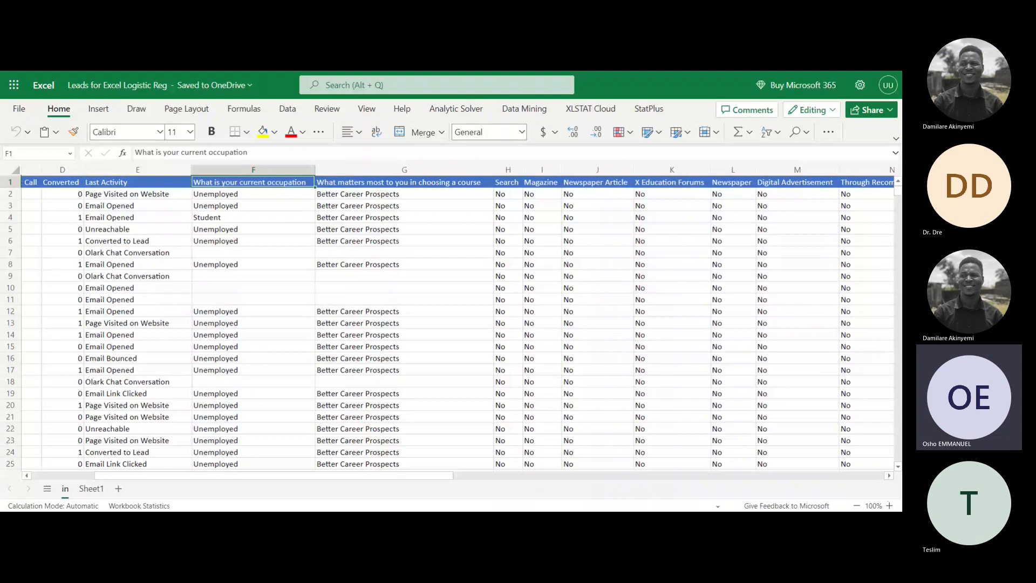
# - Examine the columns of the leads dataset, from Lead Source and Converted through Tags and Lead Quality
pyautogui.scroll(-1, 516, 308)
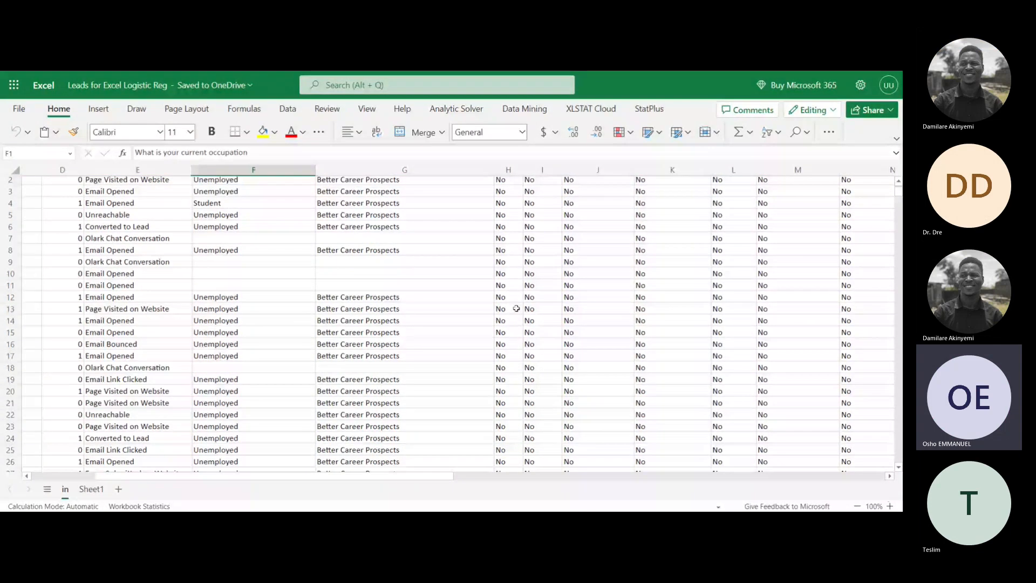
pyautogui.scroll(-1, 517, 309)
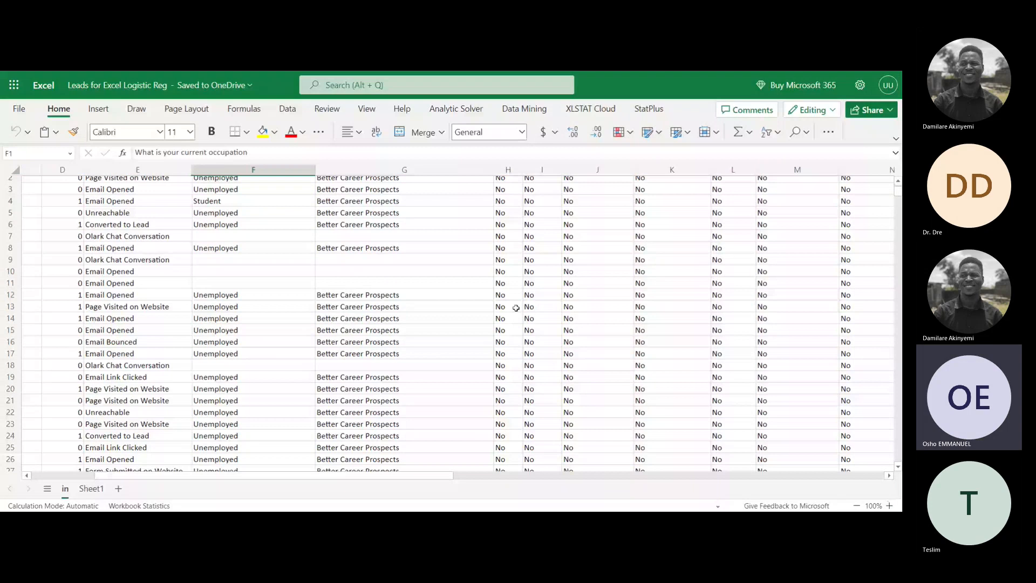
pyautogui.scroll(2, 517, 308)
pyautogui.hscroll(-4, 378, 329)
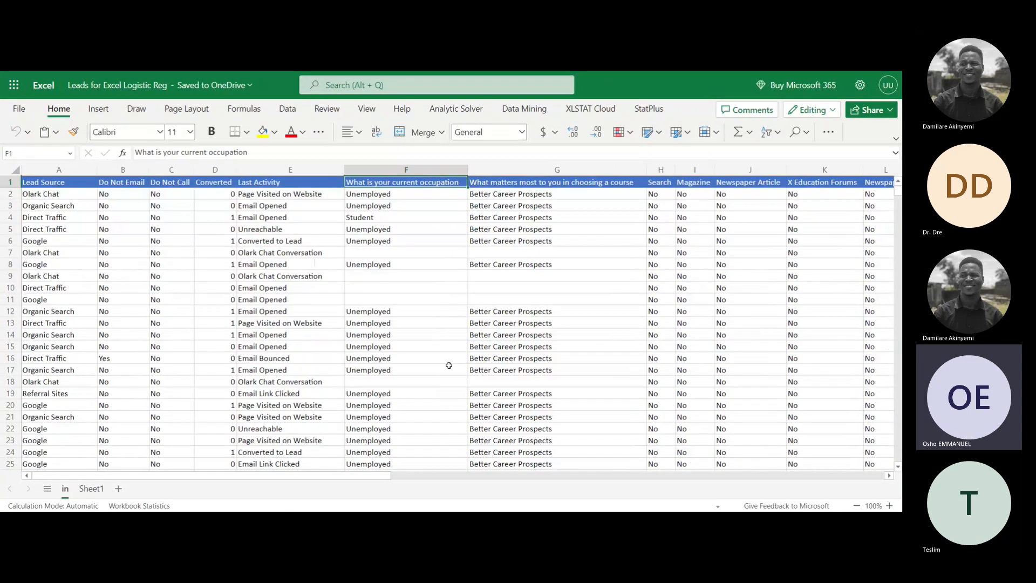
pyautogui.scroll(-1, 448, 364)
pyautogui.hscroll(1, 448, 364)
pyautogui.scroll(-1, 451, 366)
pyautogui.hscroll(1, 451, 366)
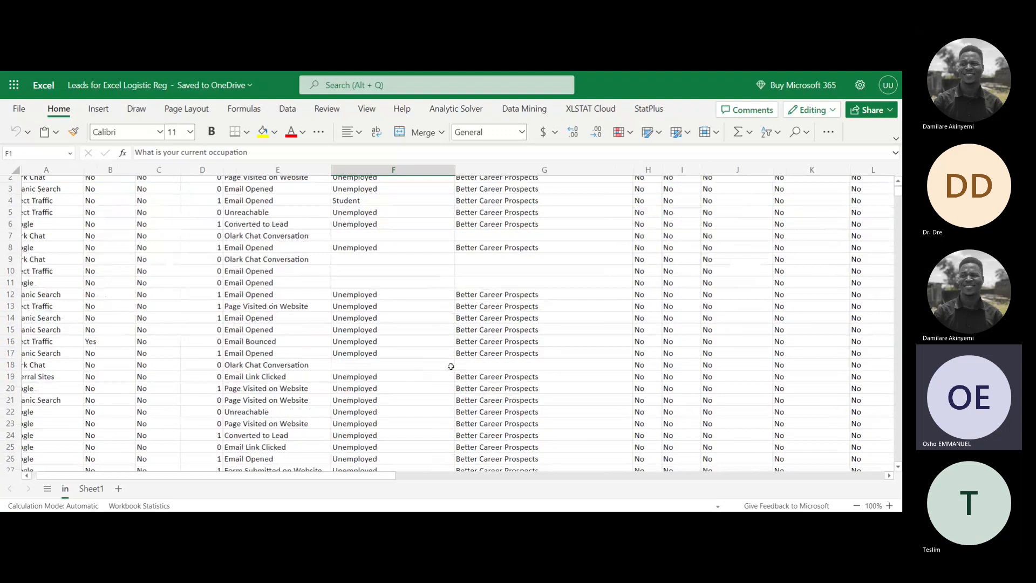
pyautogui.scroll(1, 451, 366)
pyautogui.hscroll(-1, 451, 366)
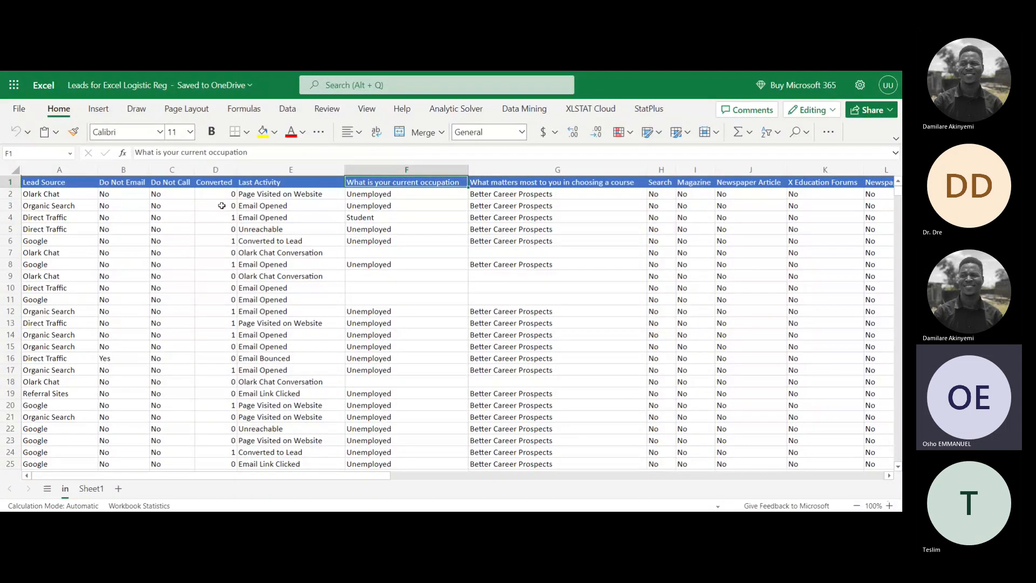
pyautogui.hscroll(5, 290, 241)
pyautogui.hscroll(5, 290, 241)
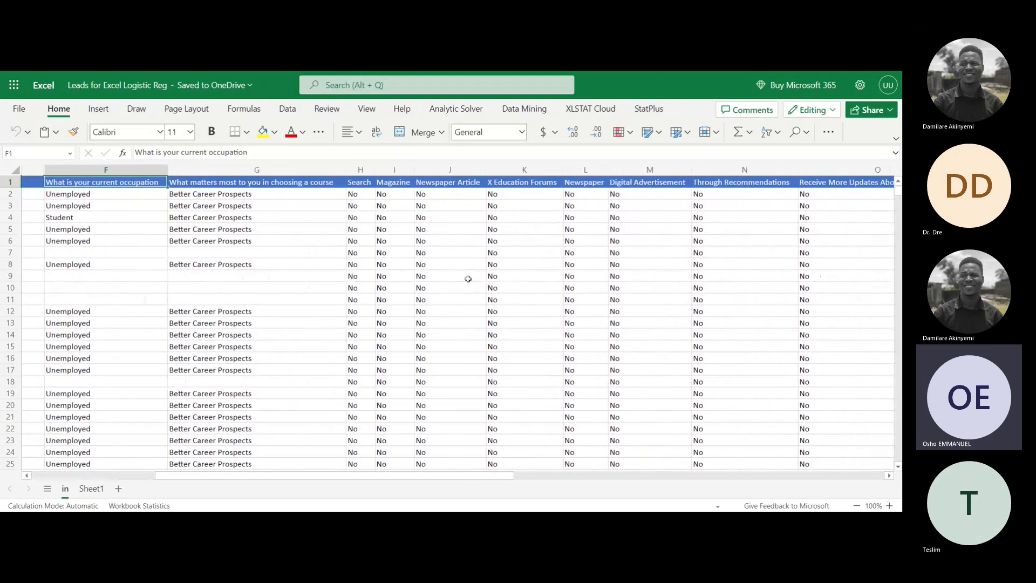
pyautogui.hscroll(2, 433, 281)
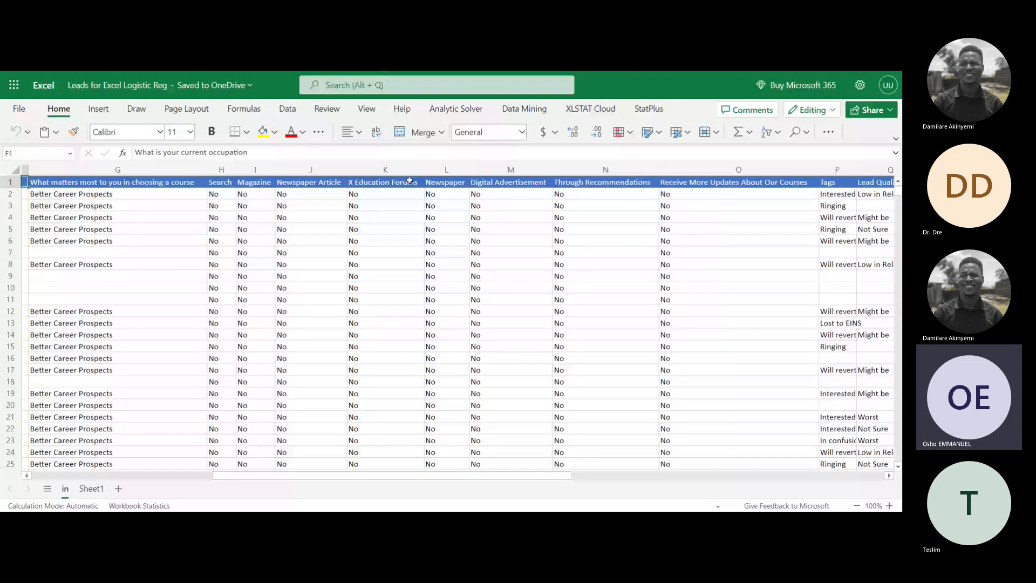
pyautogui.scroll(-5, 280, 262)
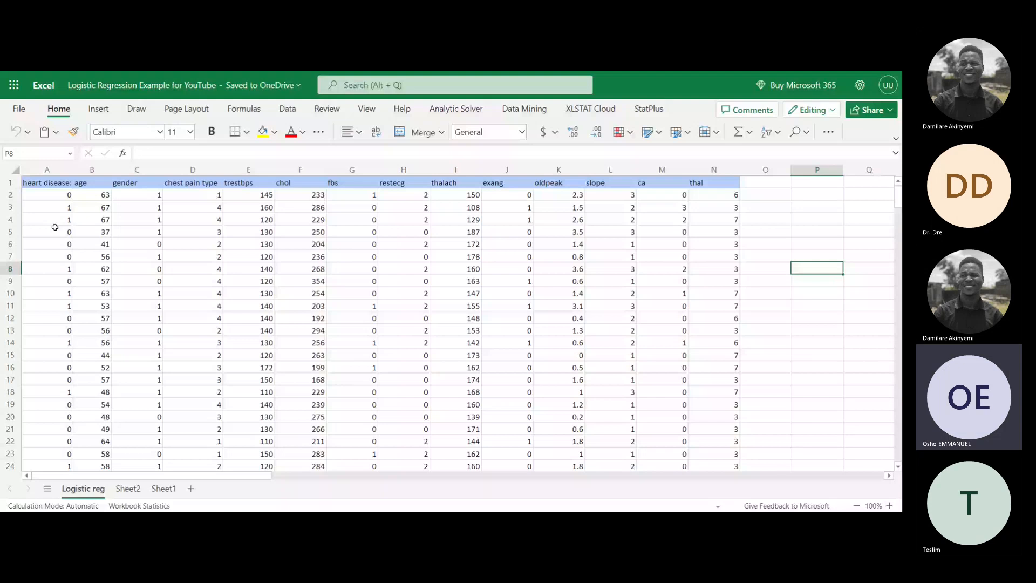
# - In the Logistic Regression Example for YouTube workbook, review the heart disease data with its variable notes and the passenger records on Sheet2
pyautogui.hscroll(3, 55, 227)
pyautogui.click(631, 244)
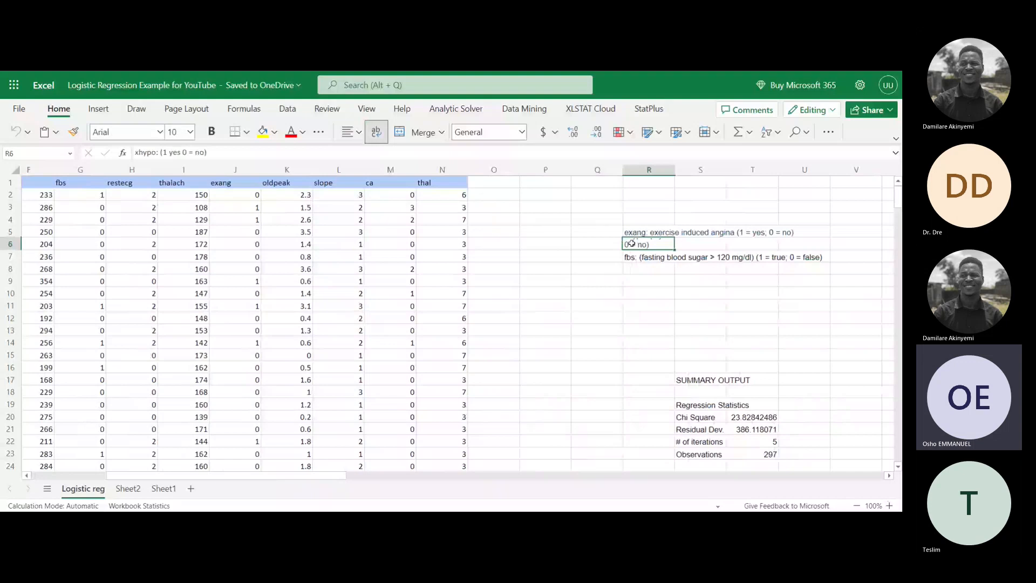
pyautogui.press('Return')
pyautogui.press('Return')
pyautogui.hscroll(-5, 378, 323)
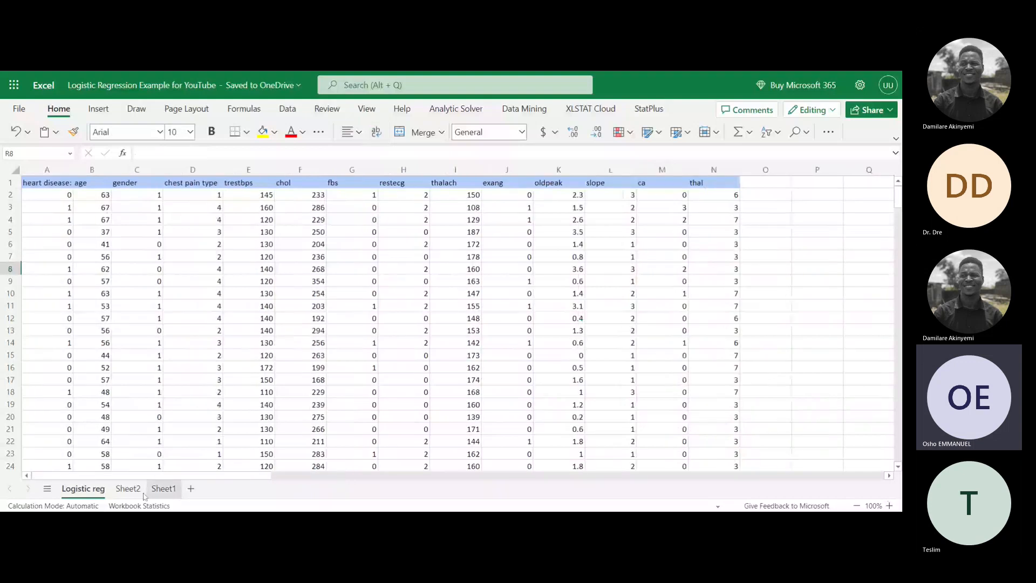
pyautogui.click(141, 490)
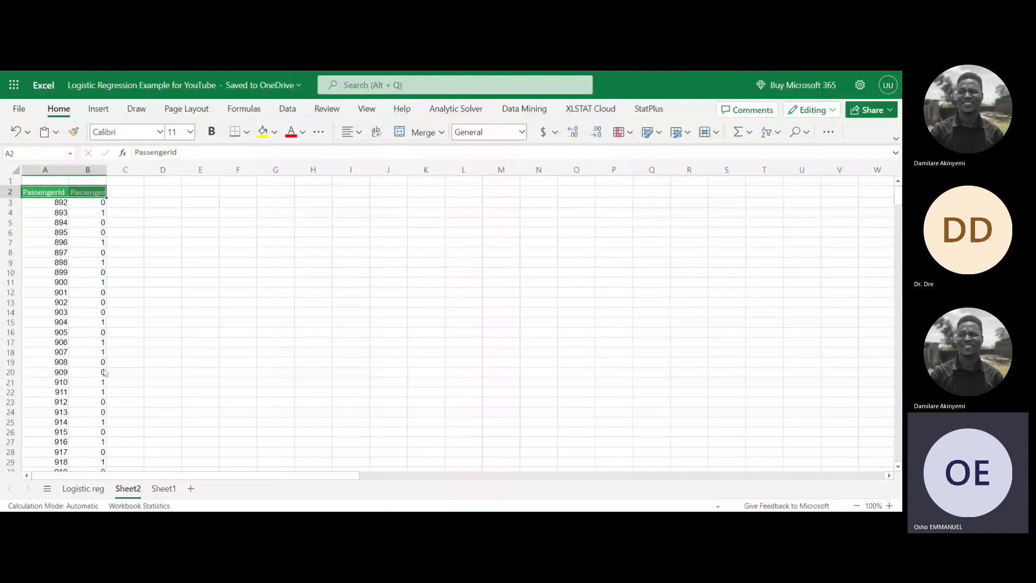
pyautogui.click(104, 373)
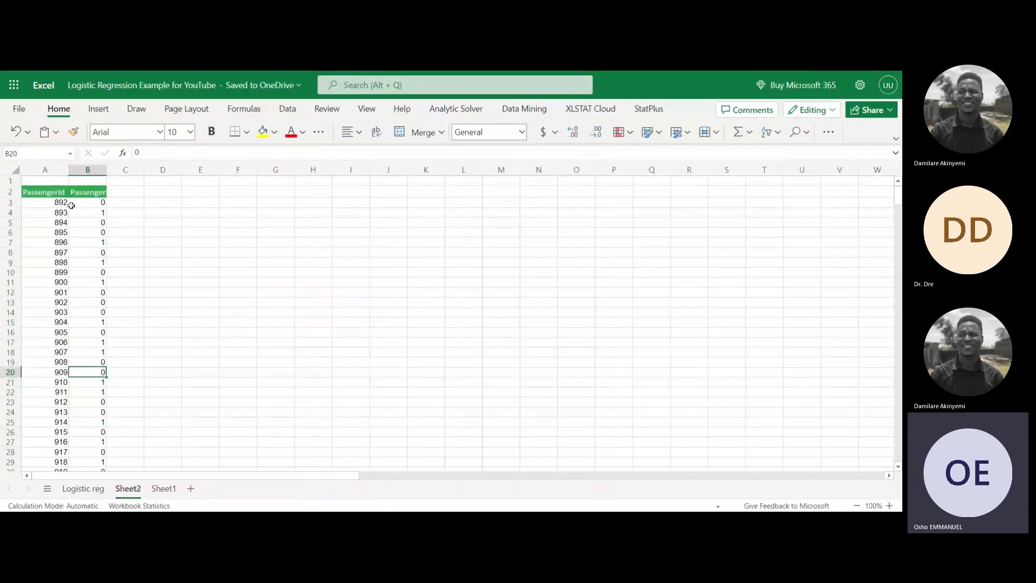
pyautogui.scroll(-3, 81, 295)
pyautogui.scroll(3, 81, 296)
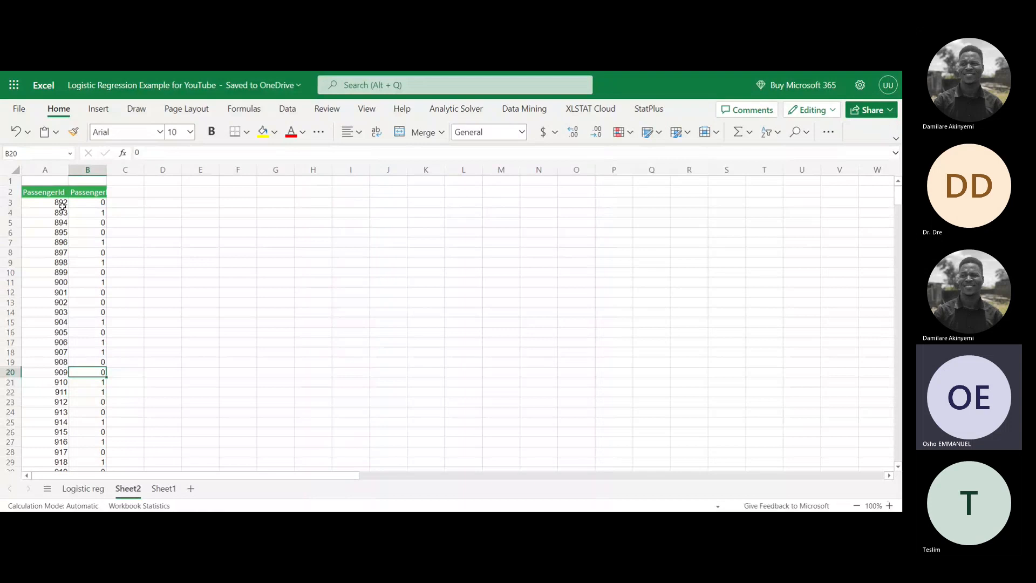
# - Open Sheet1 and search the Office Add-ins store for XLminer
pyautogui.click(160, 489)
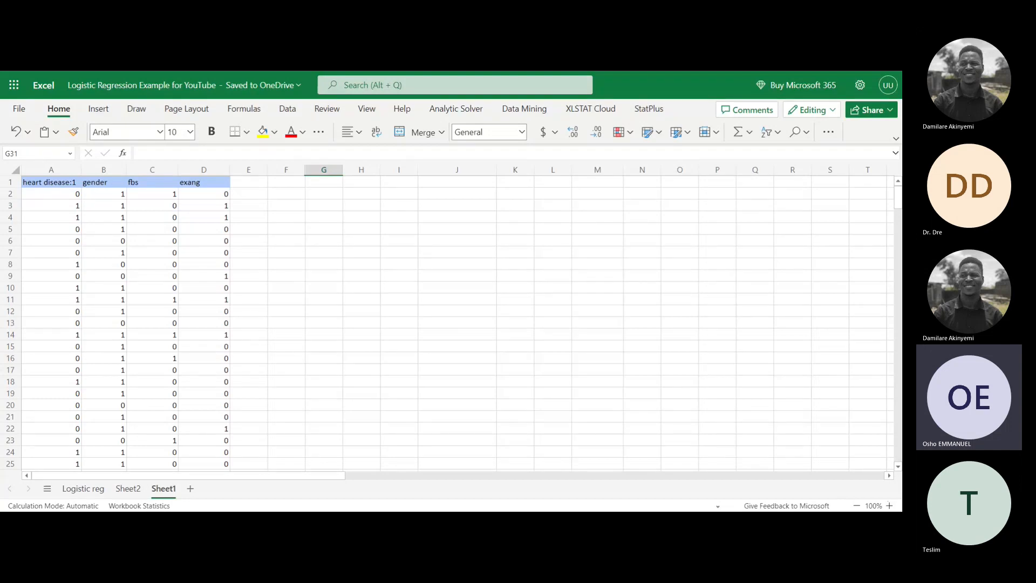
pyautogui.click(89, 115)
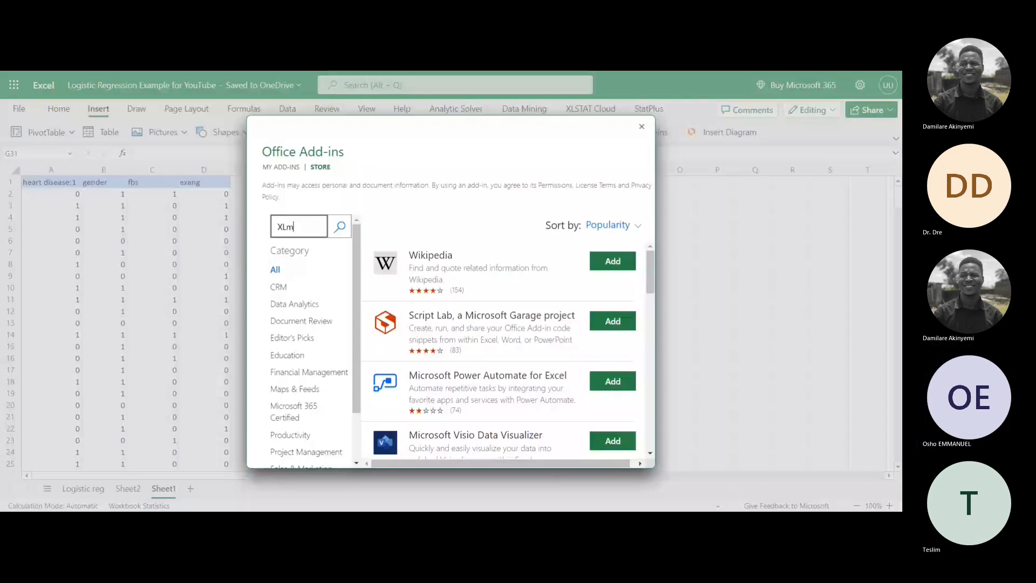
pyautogui.write('iner')
pyautogui.press('Return')
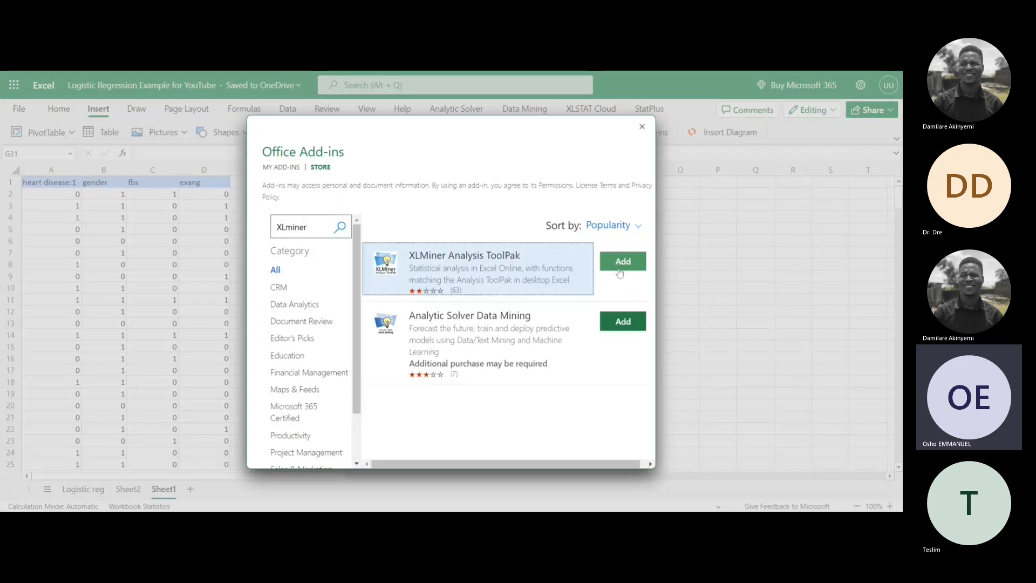
# - Load the XLMiner Analysis ToolPak from the personal add-ins and open its Logistic Regression settings
pyautogui.click(284, 168)
pyautogui.click(416, 327)
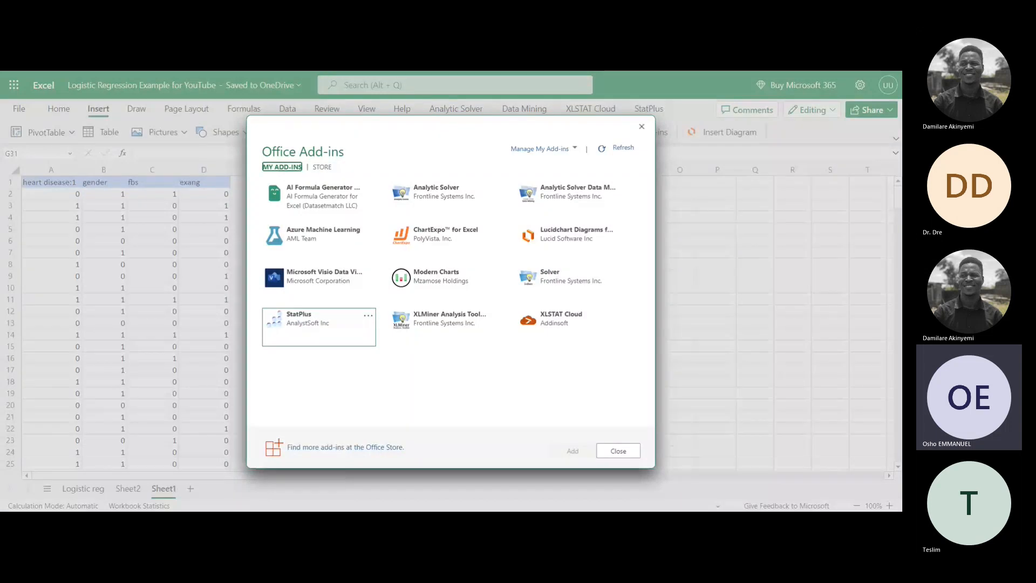
pyautogui.doubleClick(431, 331)
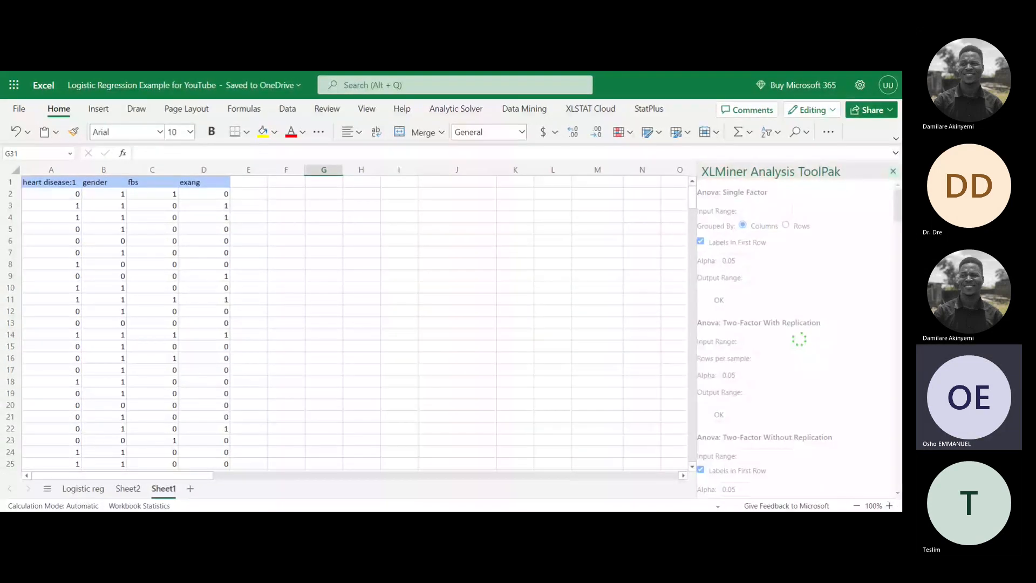
pyautogui.click(801, 324)
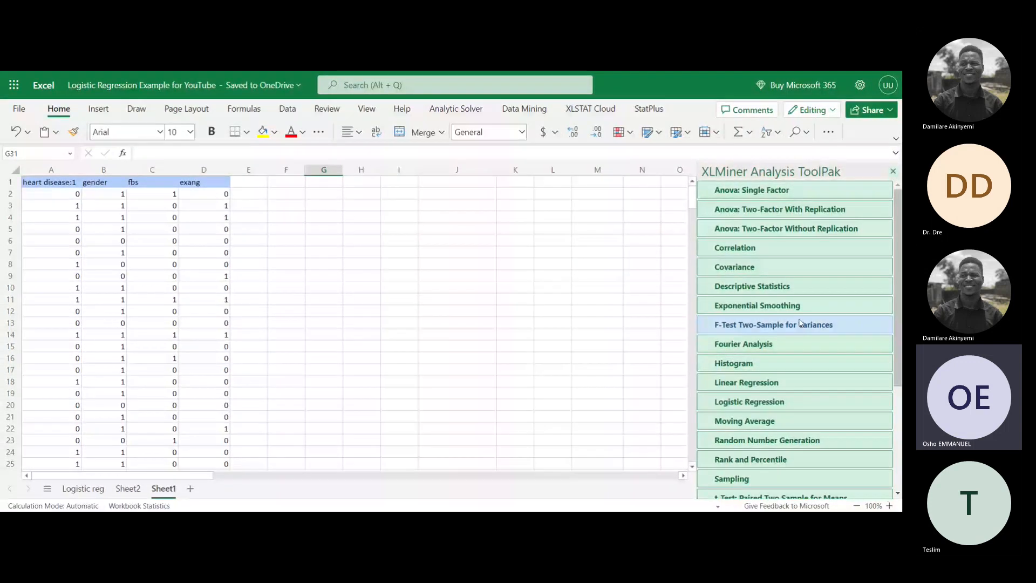
pyautogui.scroll(-3, 801, 323)
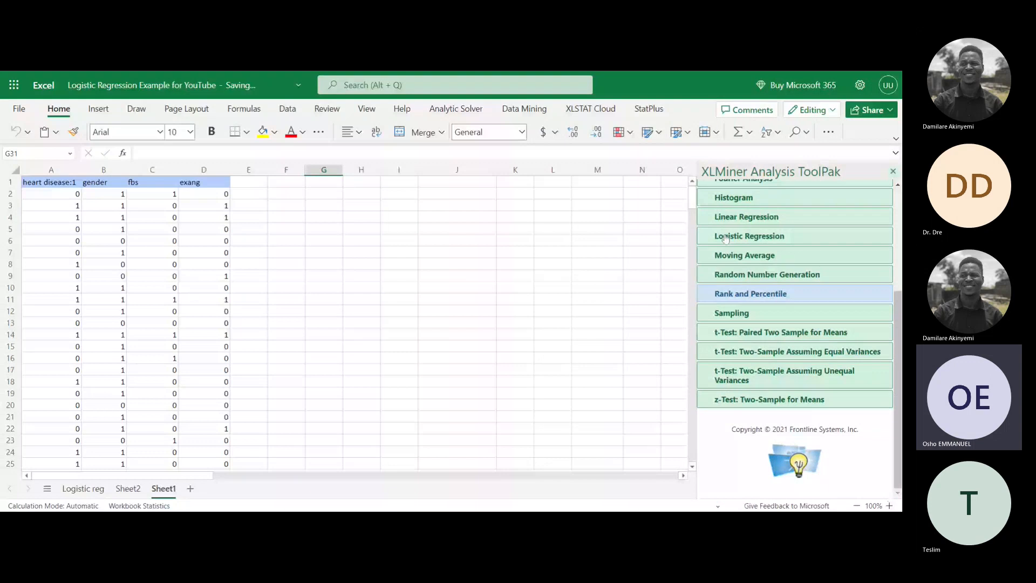
pyautogui.scroll(1, 720, 297)
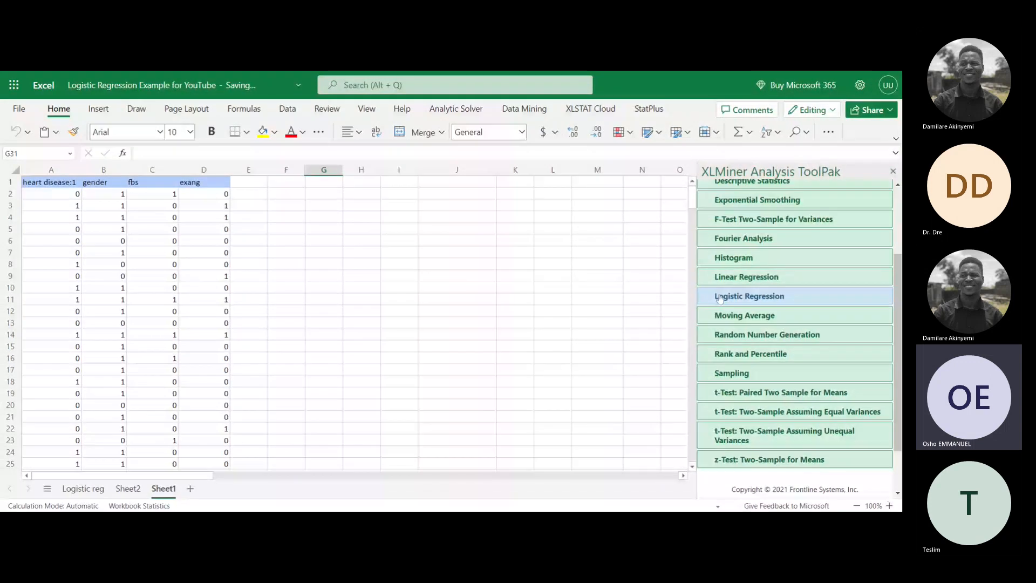
pyautogui.click(720, 298)
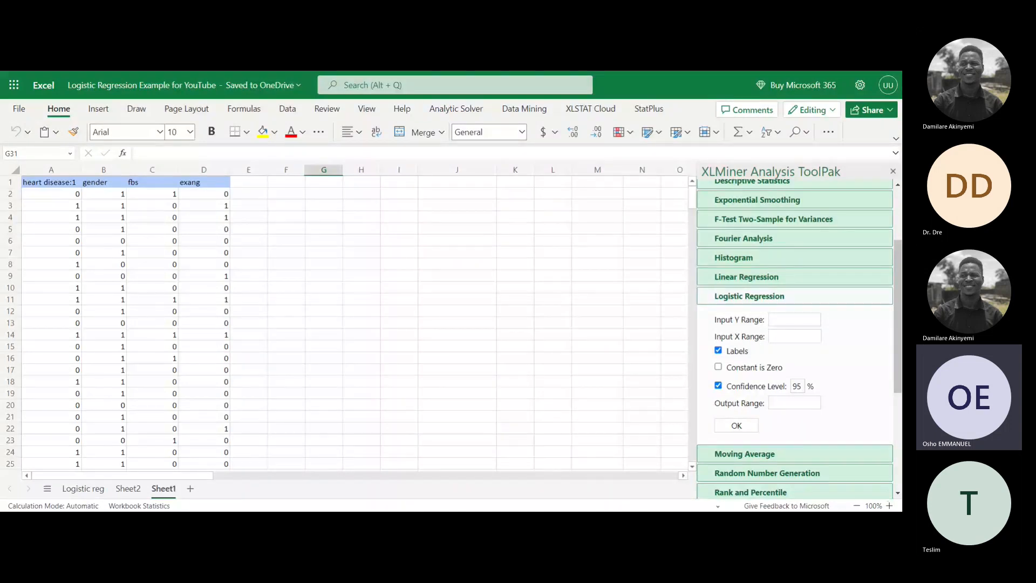
# - Find the last data row on Sheet1 and set the logistic regression's Y range to the heart disease column, A1:A298
pyautogui.click(53, 191)
pyautogui.scroll(-1, 292, 349)
pyautogui.scroll(-5, 292, 349)
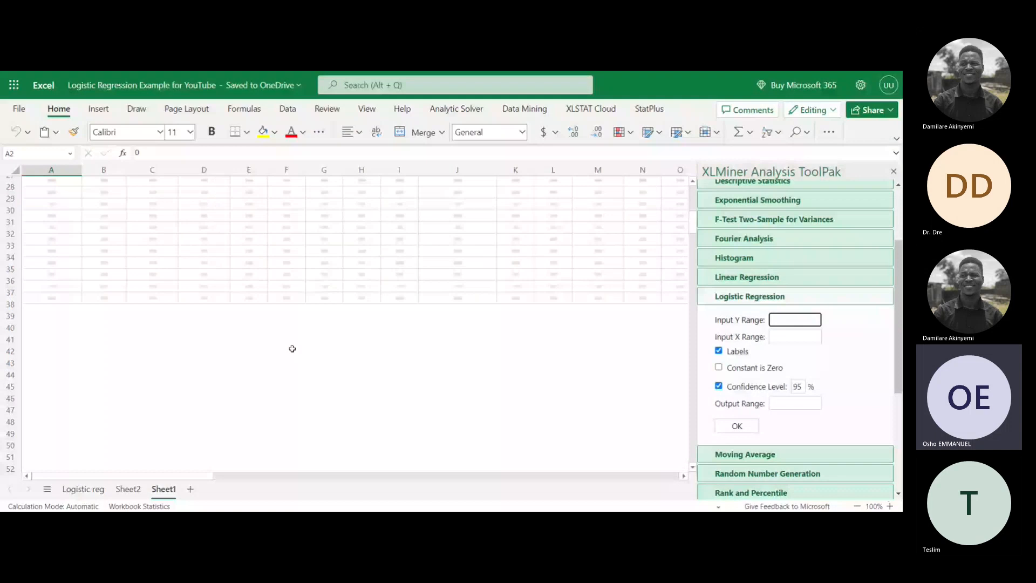
pyautogui.scroll(-8, 292, 348)
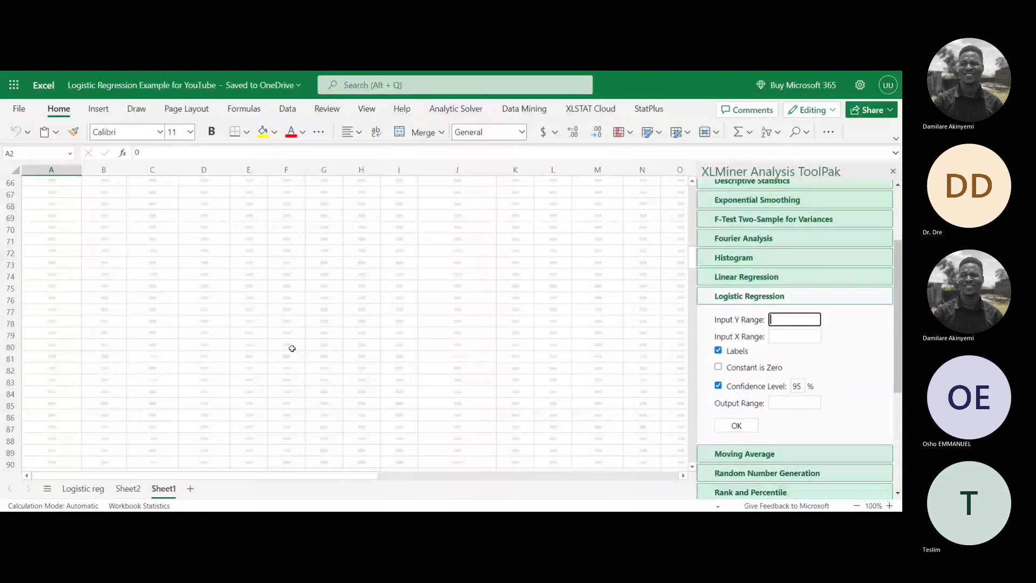
pyautogui.scroll(-20, 292, 348)
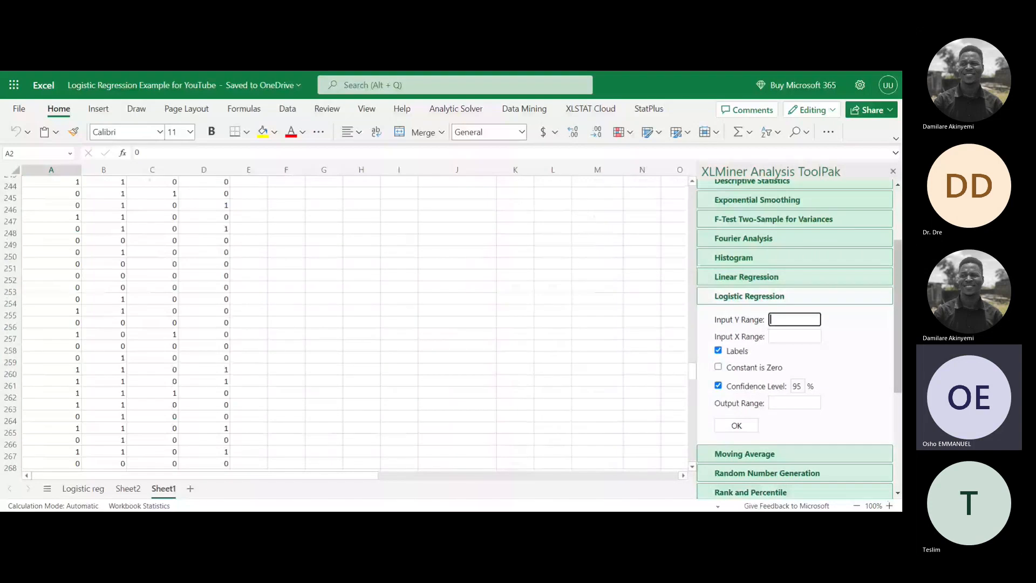
pyautogui.scroll(-8, 211, 405)
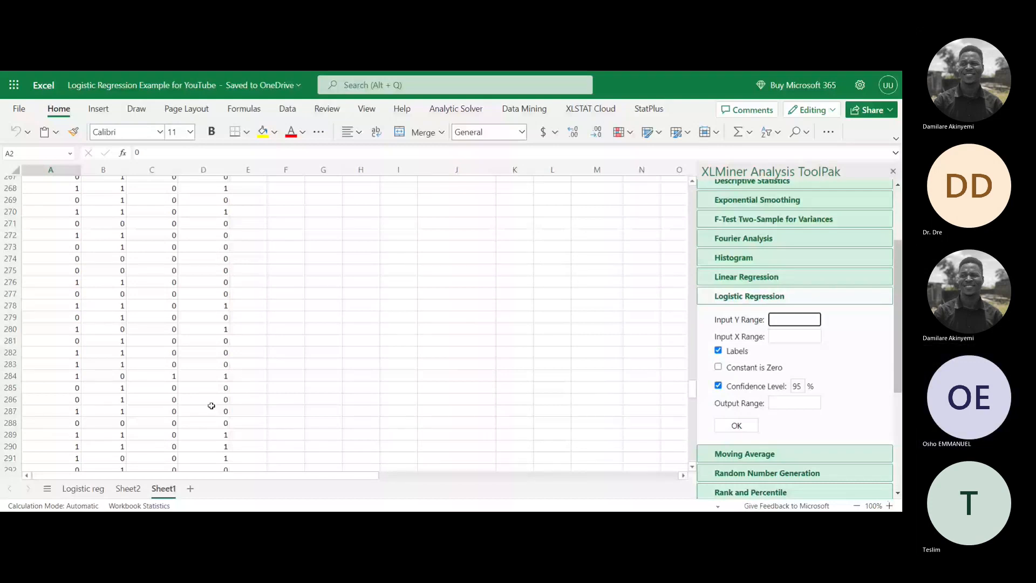
pyautogui.scroll(-3, 211, 406)
pyautogui.write('A1')
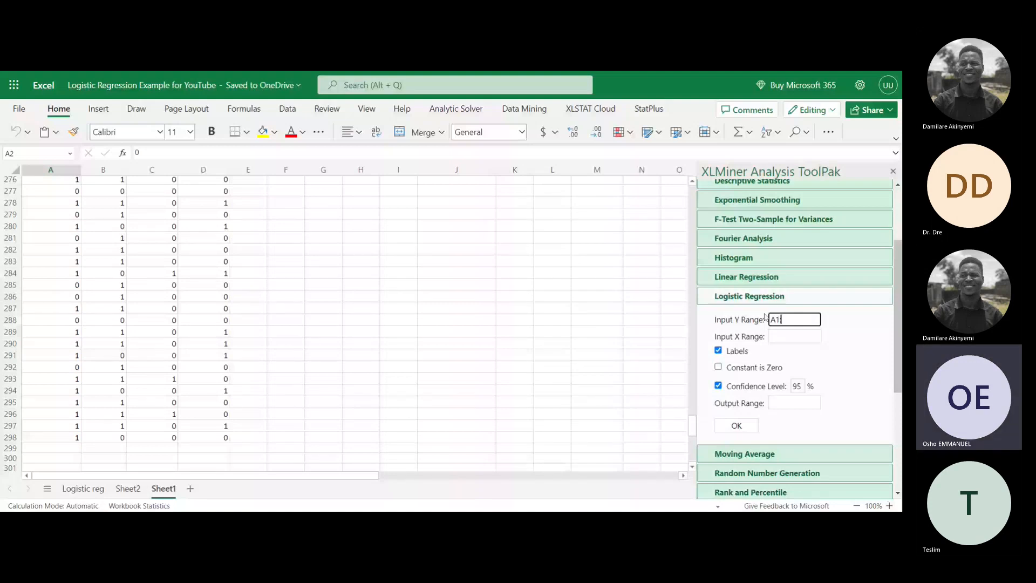
pyautogui.write(':A298')
pyautogui.press('Tab')
# - Run the logistic regression with the gender column B1:B298 as the X range and $E$13 as the output range
pyautogui.scroll(10, 220, 396)
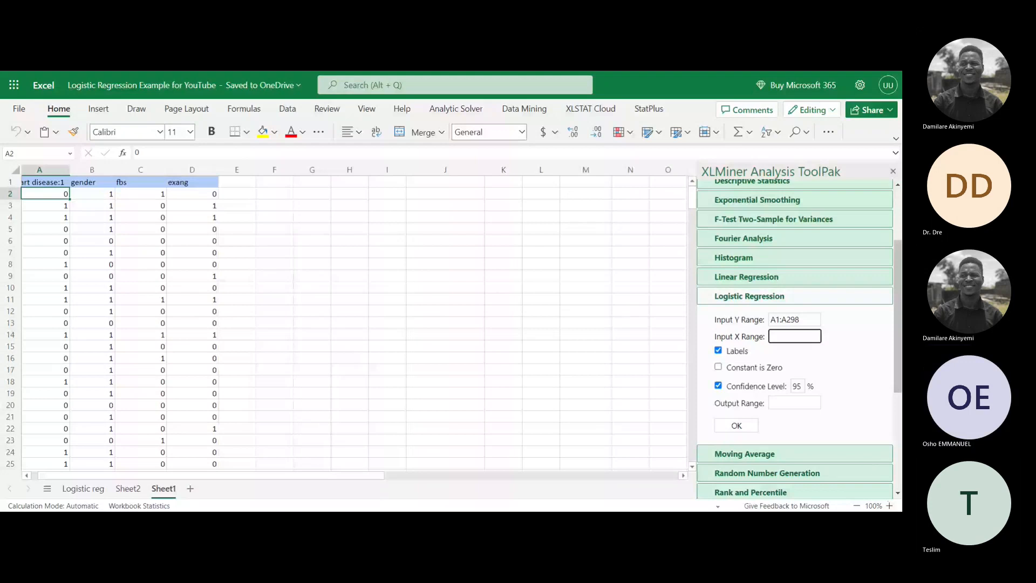
pyautogui.write('B1:B298')
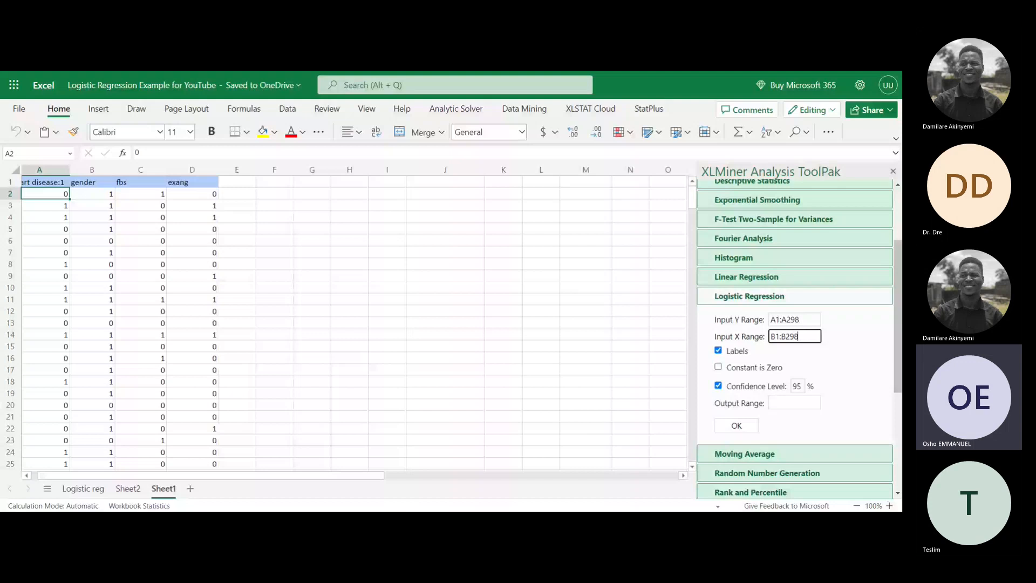
pyautogui.click(250, 322)
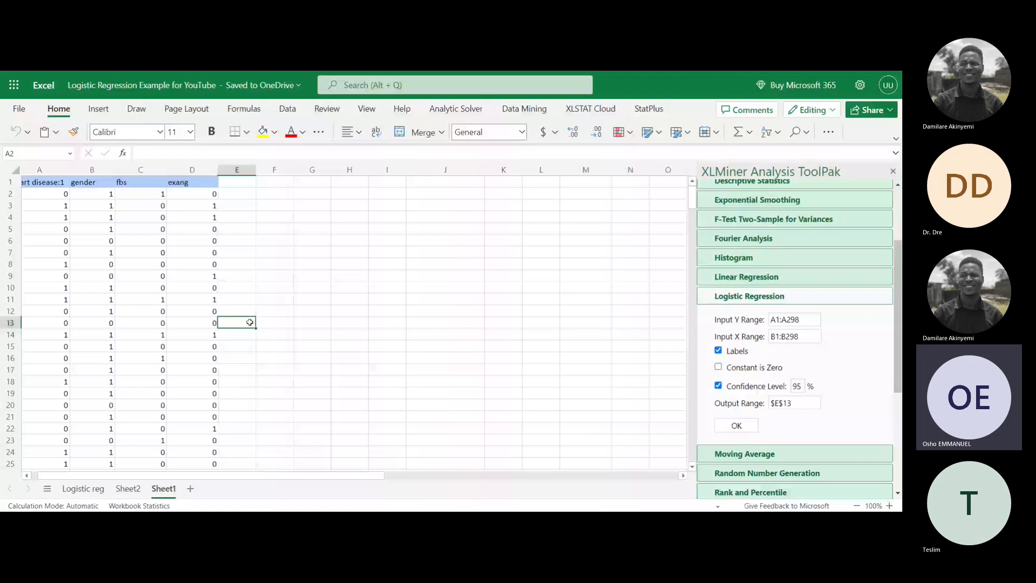
pyautogui.click(349, 322)
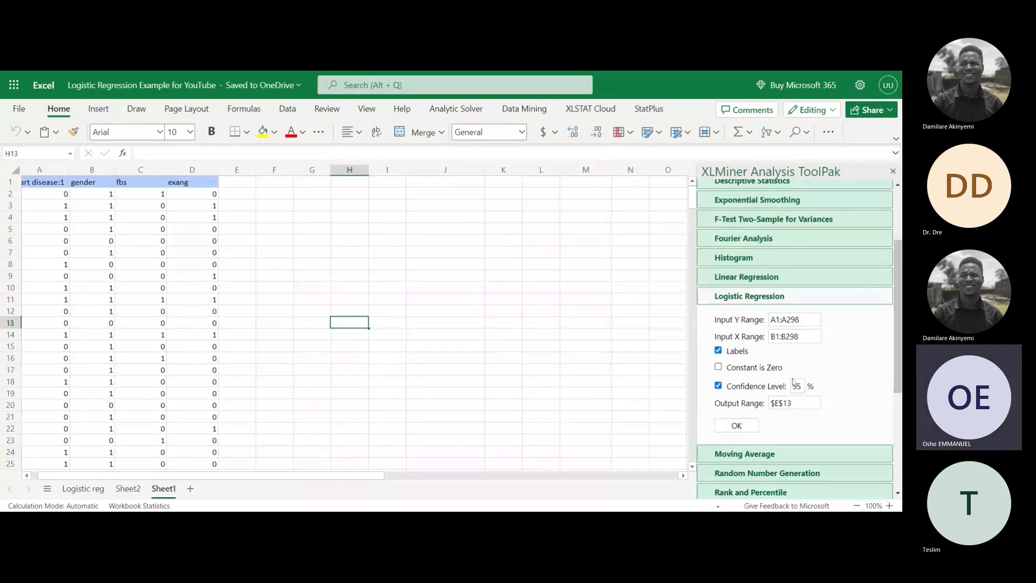
pyautogui.click(737, 425)
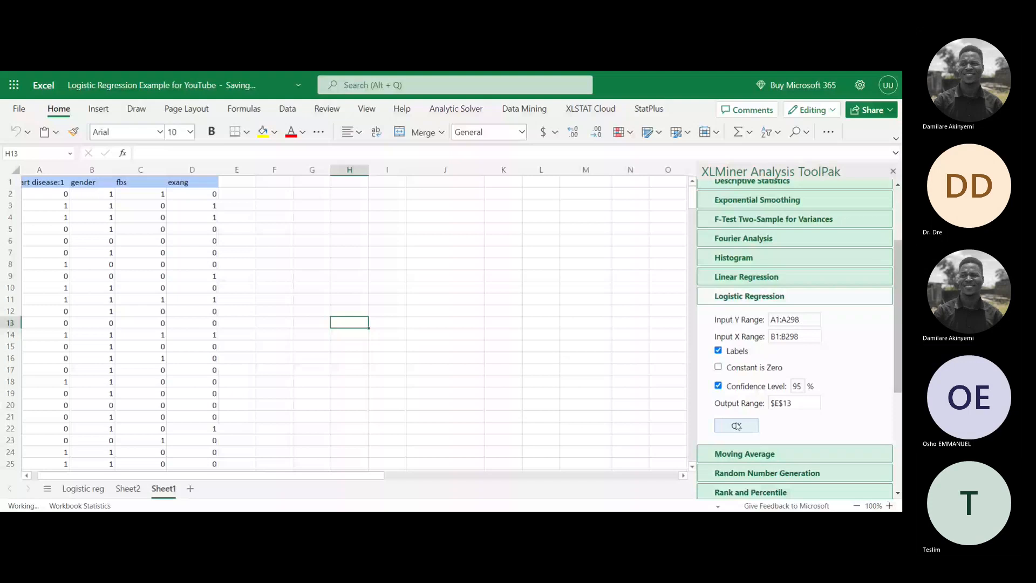
# - Widen columns E, F and G to fit the labels and values of the regression summary output
pyautogui.scroll(-1, 261, 257)
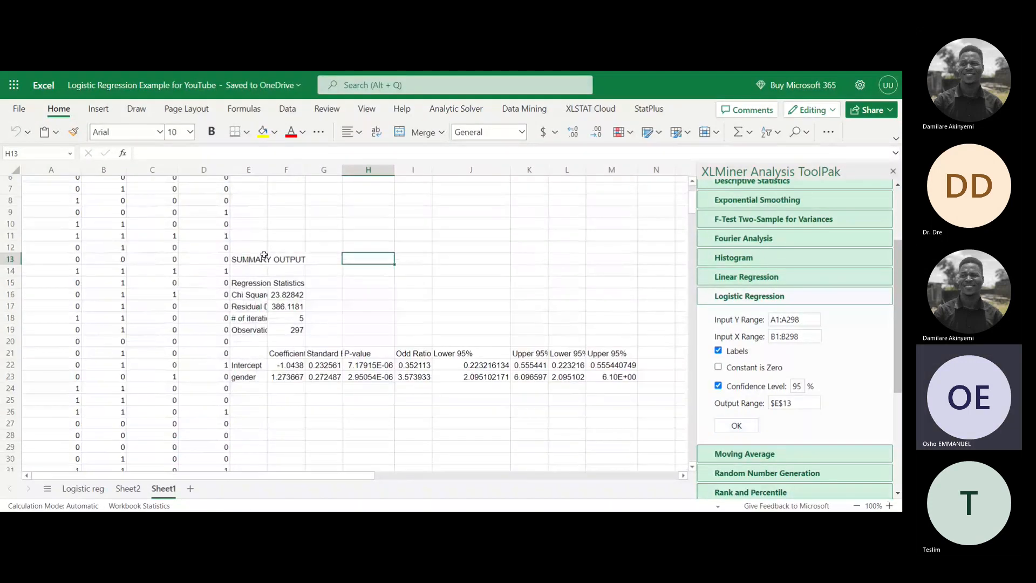
pyautogui.click(264, 172)
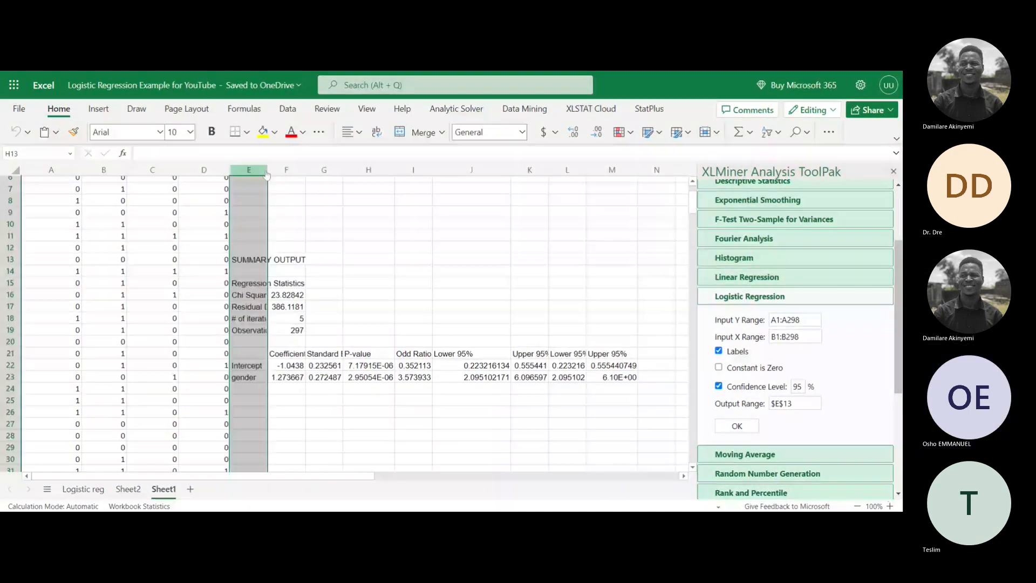
pyautogui.moveTo(267, 170); pyautogui.dragTo(416, 170)
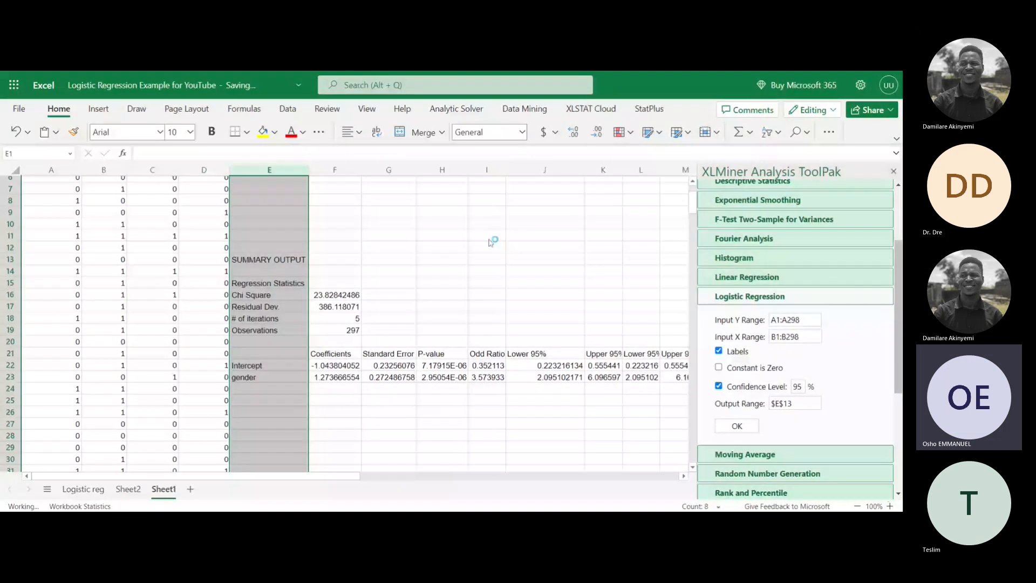
# - Examine the gender regression's coefficients, p-values and odds ratios on Sheet1 alongside the heart disease and gender data columns
pyautogui.hscroll(3, 475, 281)
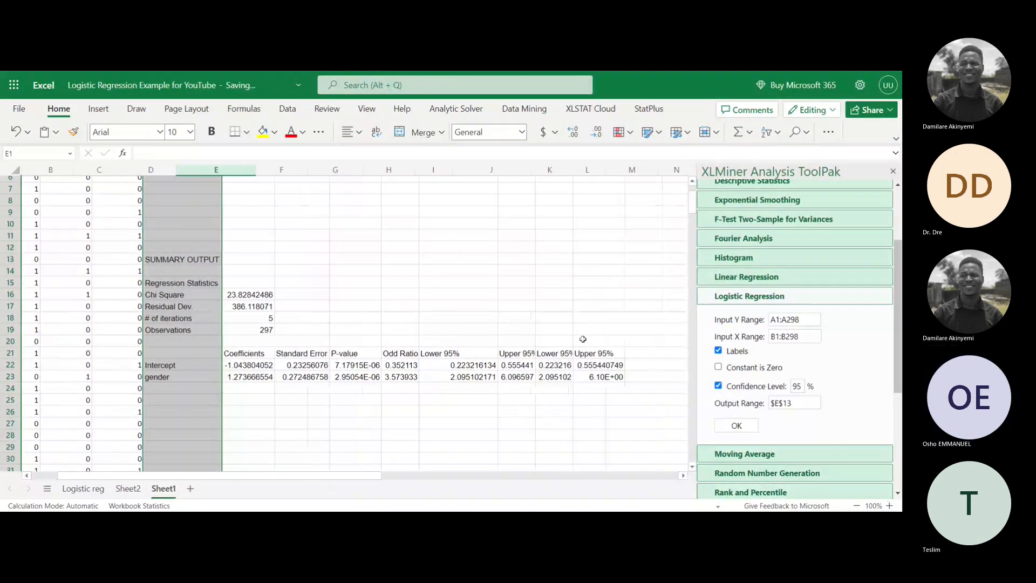
pyautogui.click(190, 283)
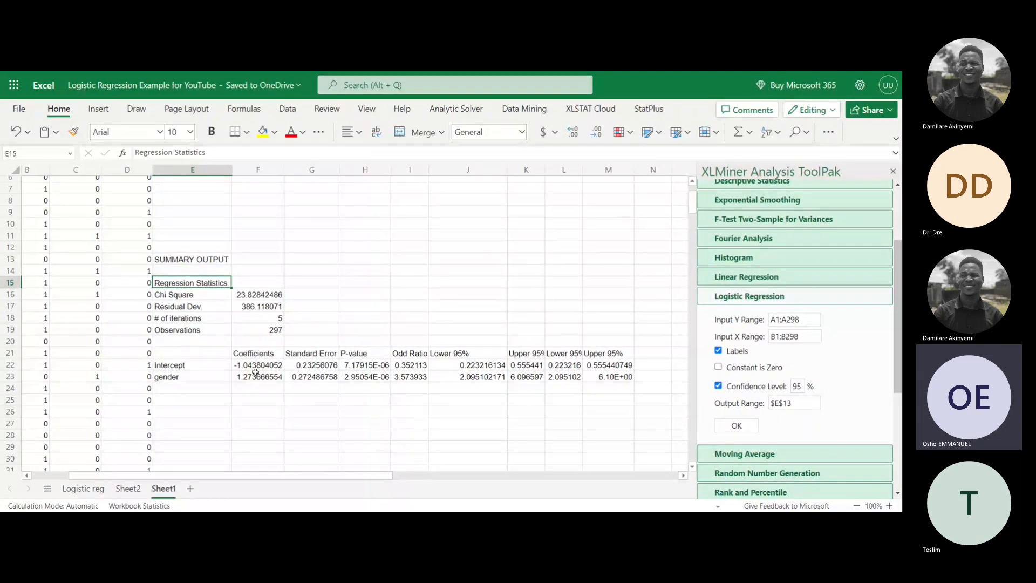
pyautogui.scroll(2, 253, 379)
pyautogui.hscroll(-1, 189, 302)
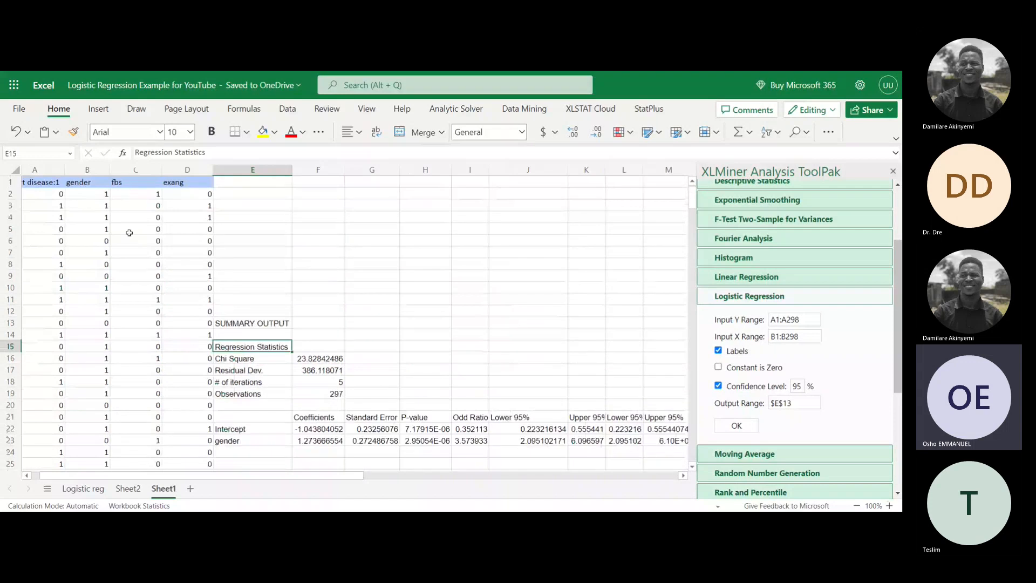
pyautogui.scroll(-1, 303, 399)
pyautogui.hscroll(1, 303, 398)
pyautogui.scroll(-1, 302, 398)
pyautogui.hscroll(1, 254, 375)
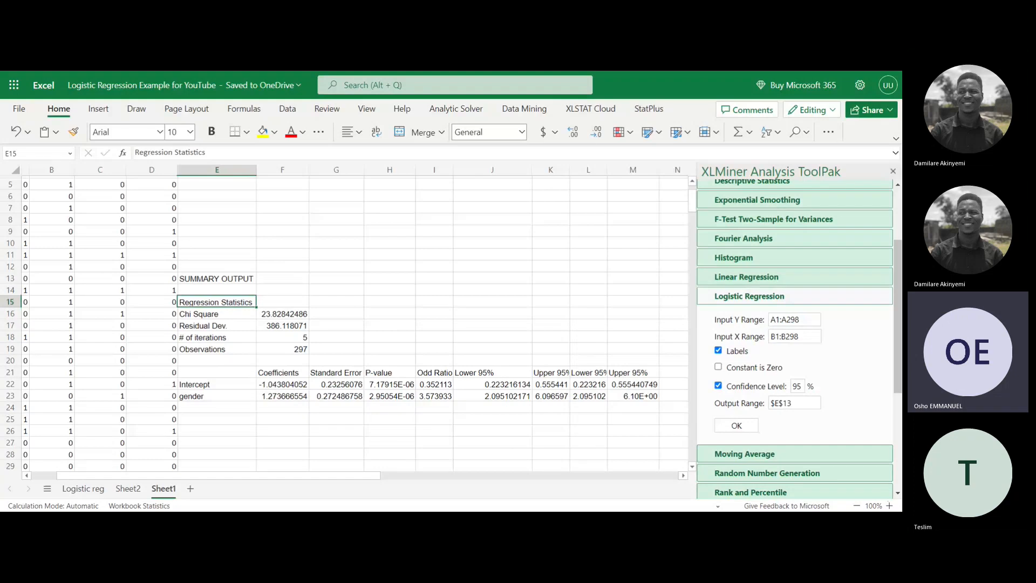
pyautogui.hscroll(-1, 354, 323)
pyautogui.scroll(1, 354, 322)
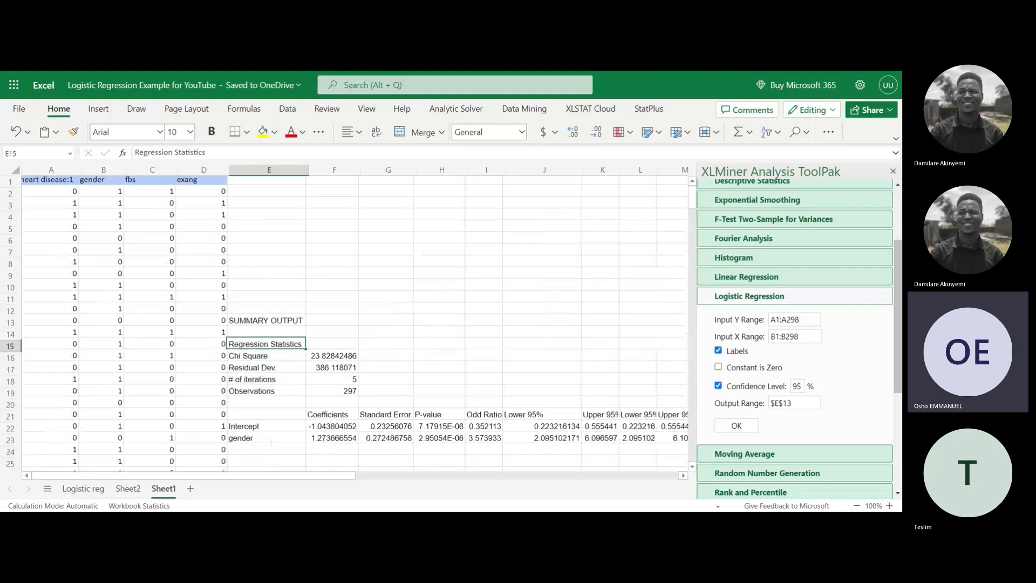
pyautogui.scroll(-1, 345, 323)
pyautogui.hscroll(1, 345, 322)
pyautogui.scroll(-3, 346, 322)
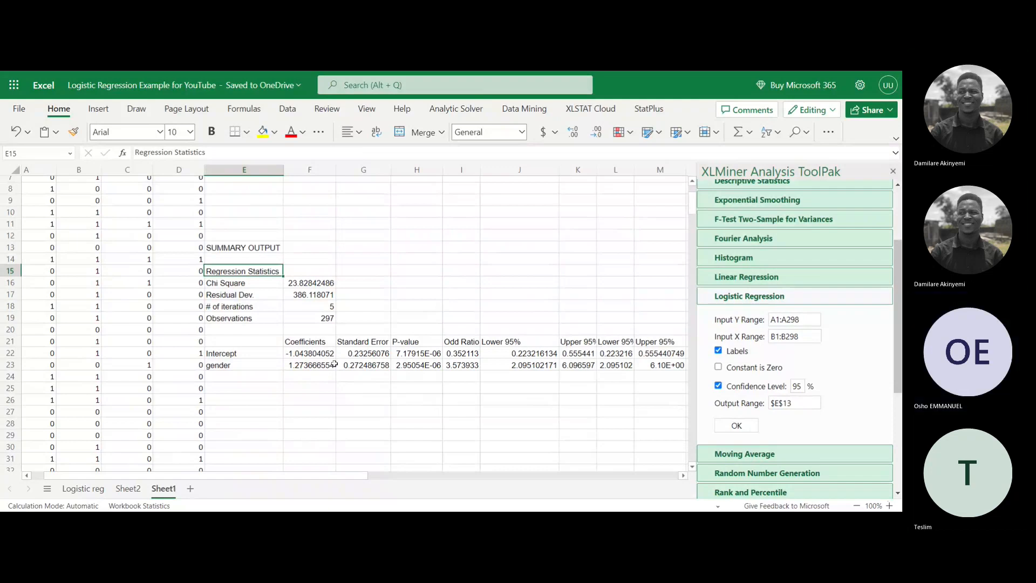
pyautogui.hscroll(-2, 334, 365)
pyautogui.scroll(2, 335, 364)
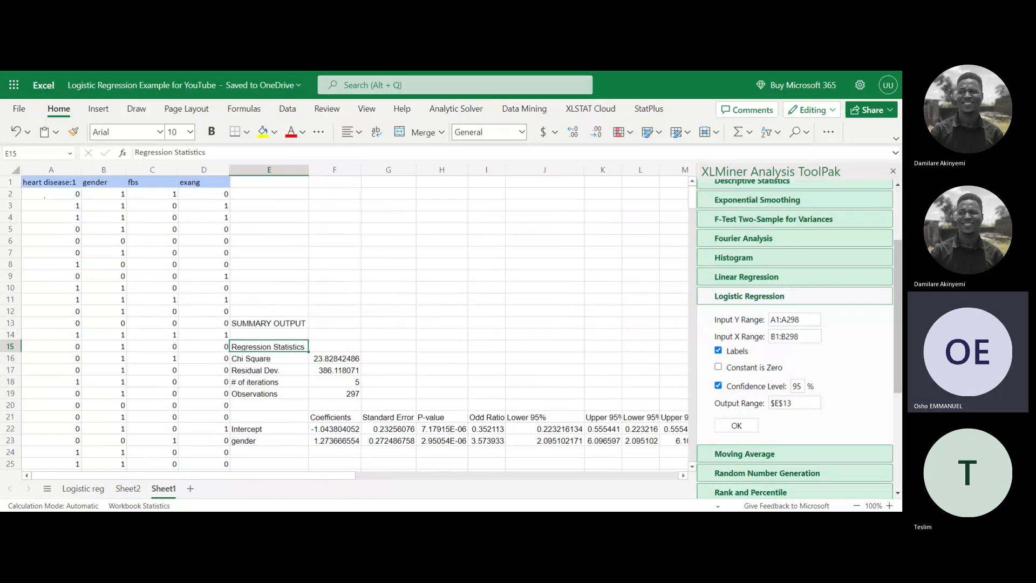
# - Delete the gender-only regression summary output in E13:M23 on Sheet1
pyautogui.scroll(-1, 277, 324)
pyautogui.click(278, 324)
pyautogui.moveTo(263, 305); pyautogui.dragTo(494, 428)
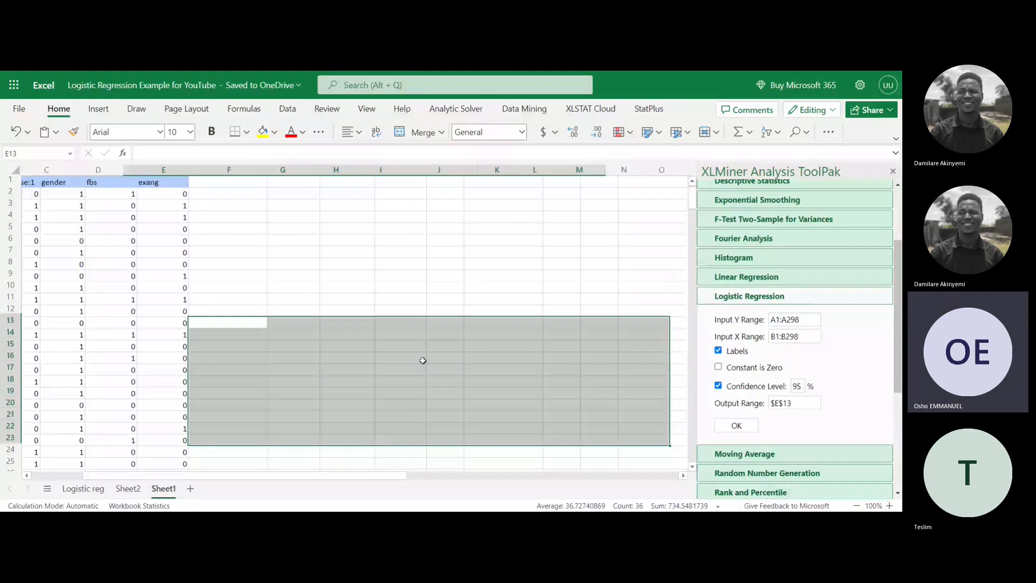
pyautogui.click(256, 310)
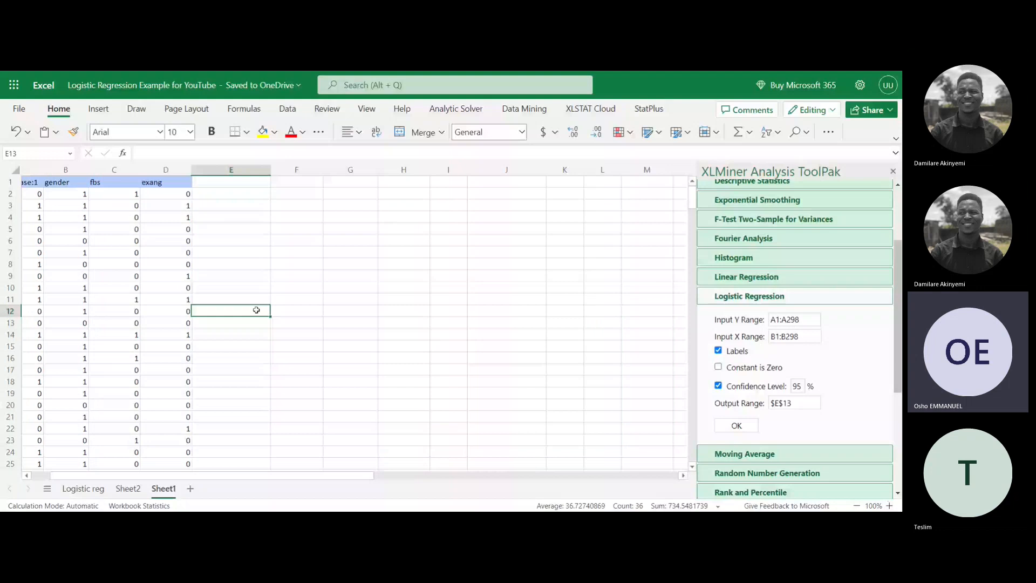
pyautogui.click(320, 323)
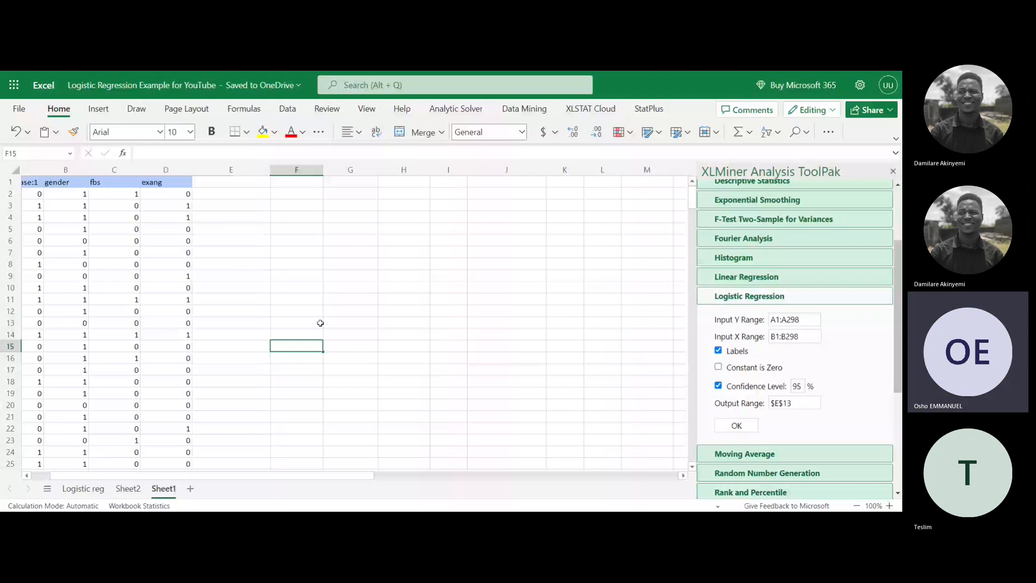
# - Set the logistic regression's X range to the gender, fbs and exang columns, B1:D298
pyautogui.doubleClick(320, 323)
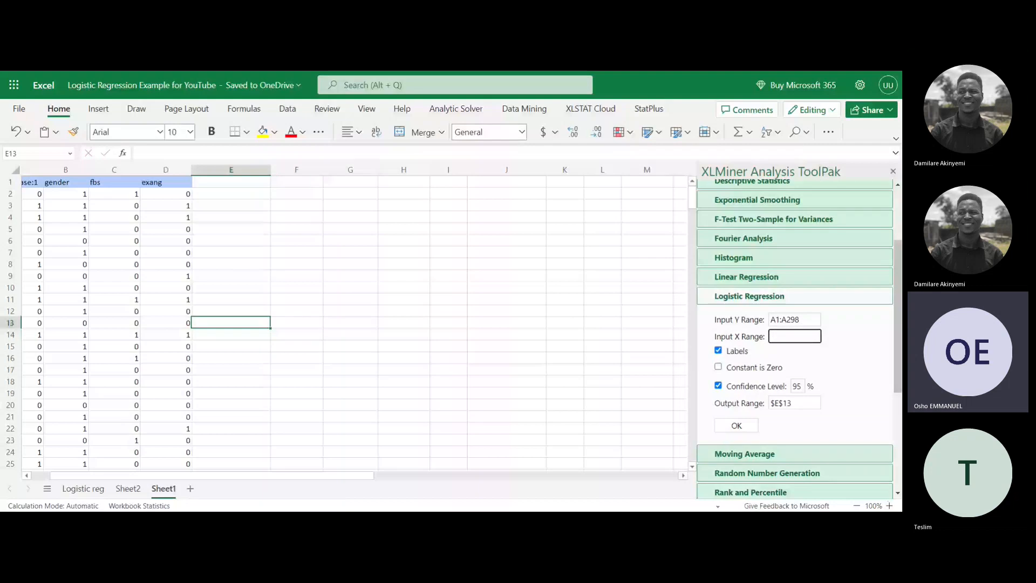
pyautogui.write('B1:D298')
pyautogui.scroll(-2, 734, 406)
# - Replace the logistic regression's output range with G11 and run the analysis
pyautogui.click(794, 315)
pyautogui.press('BackSpace')
pyautogui.press('BackSpace')
pyautogui.press('BackSpace')
pyautogui.press('BackSpace')
pyautogui.press('BackSpace')
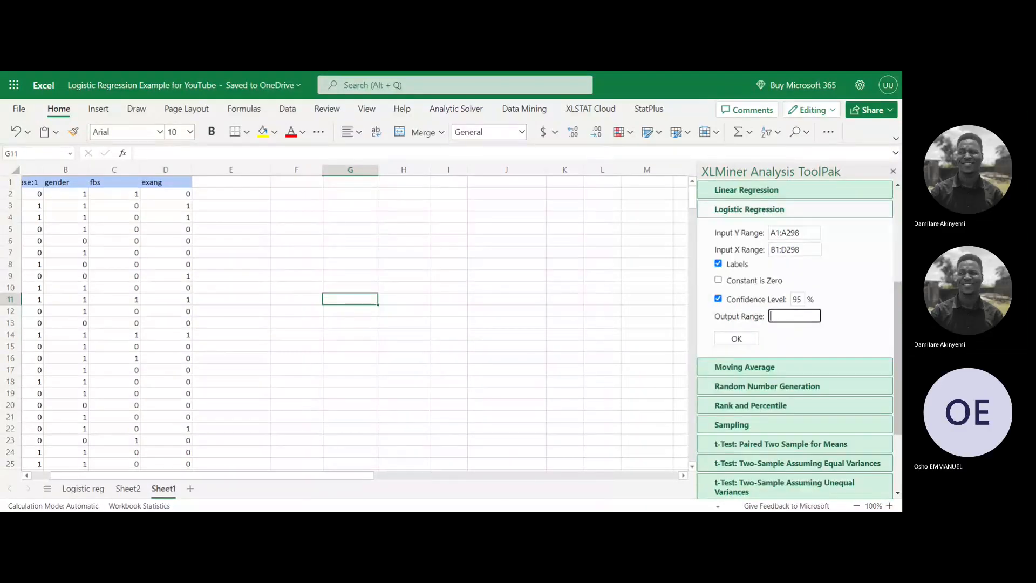
pyautogui.click(351, 303)
pyautogui.click(795, 316)
pyautogui.write('G1')
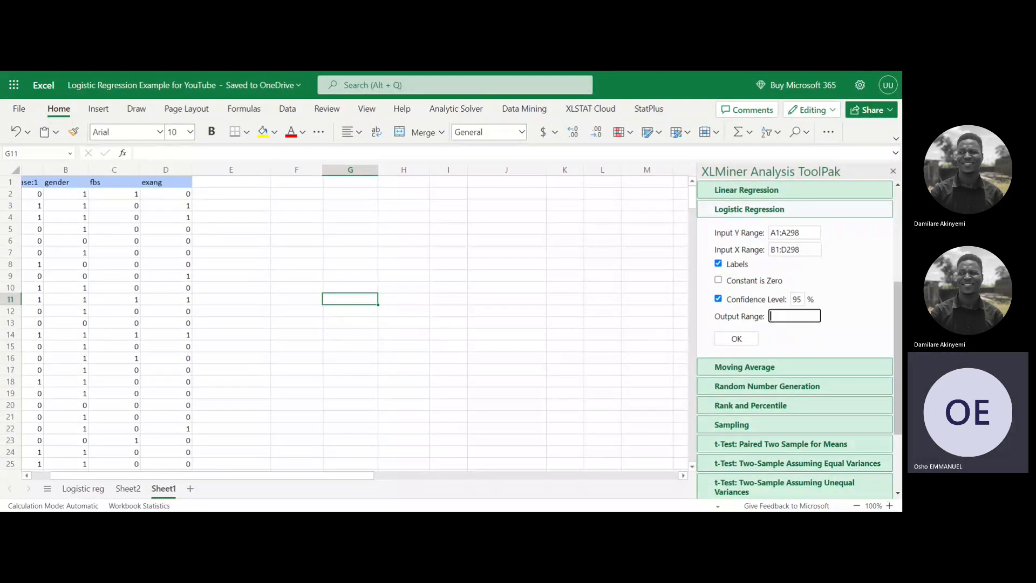
pyautogui.write('1')
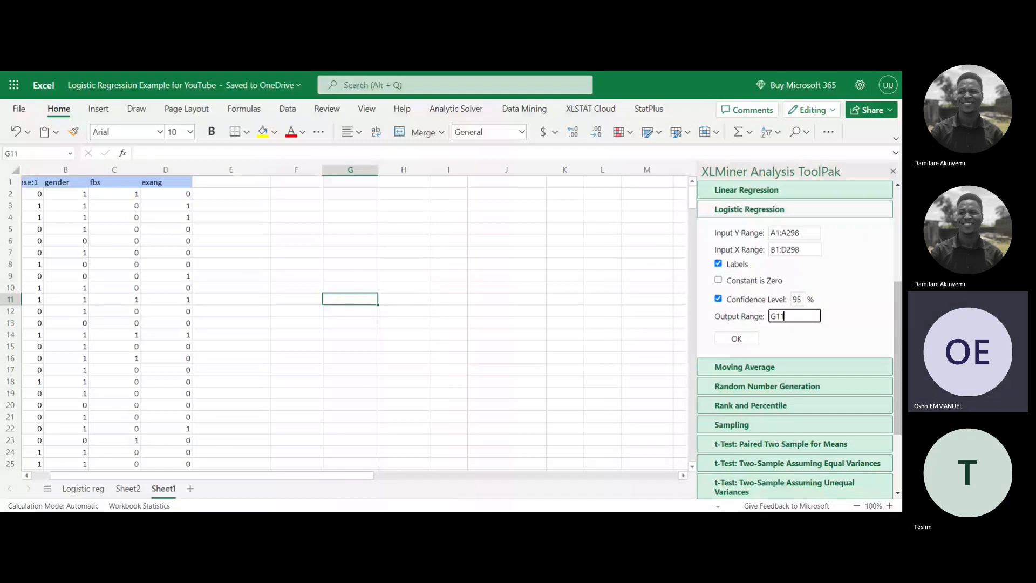
pyautogui.press('Return')
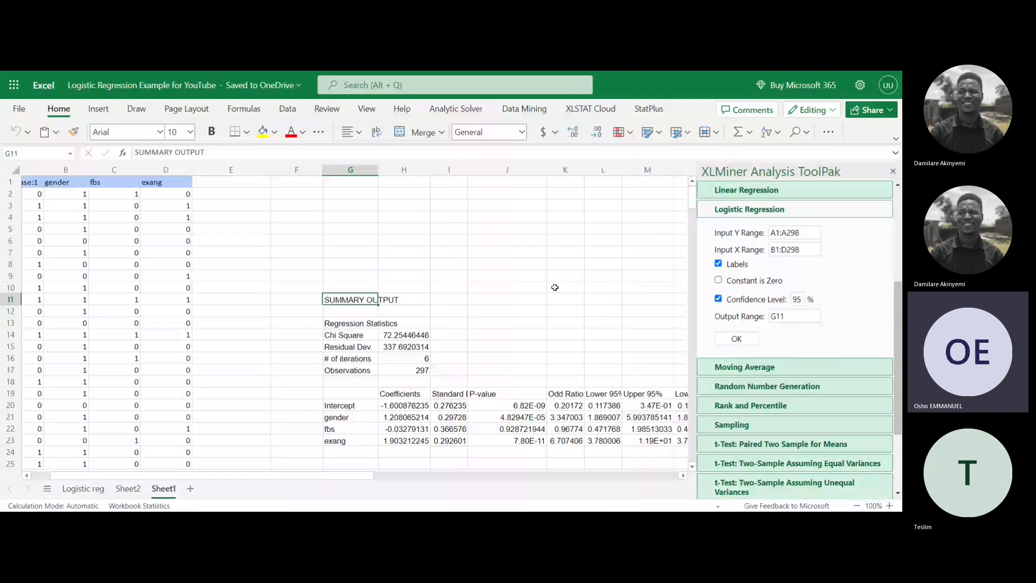
# - Examine the coefficients, p-values and confidence limits for gender, fbs and exang in the new summary output
pyautogui.scroll(-2, 555, 288)
pyautogui.hscroll(2, 555, 287)
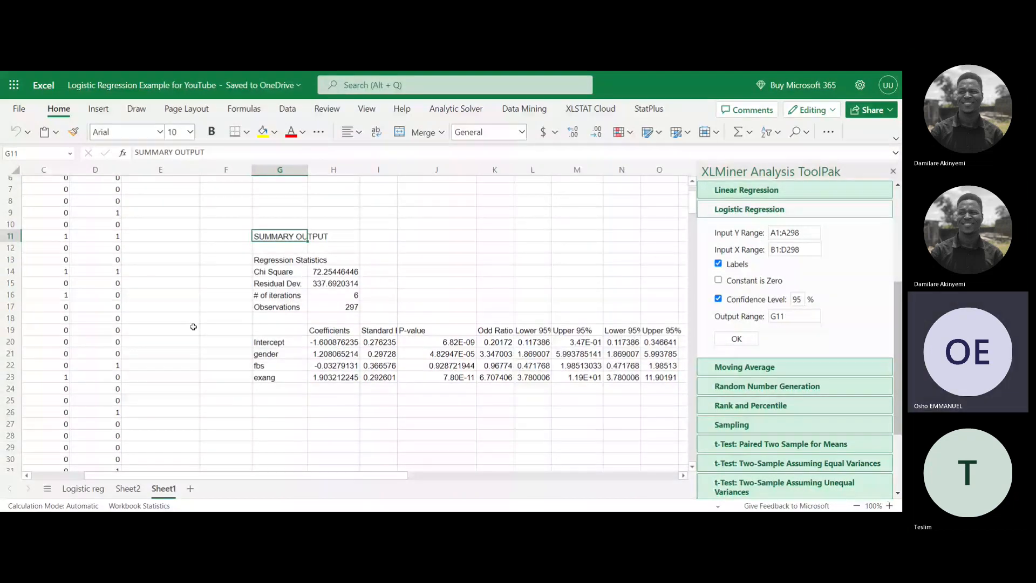
pyautogui.scroll(2, 193, 326)
pyautogui.hscroll(-2, 62, 256)
pyautogui.scroll(-3, 63, 256)
pyautogui.hscroll(2, 62, 256)
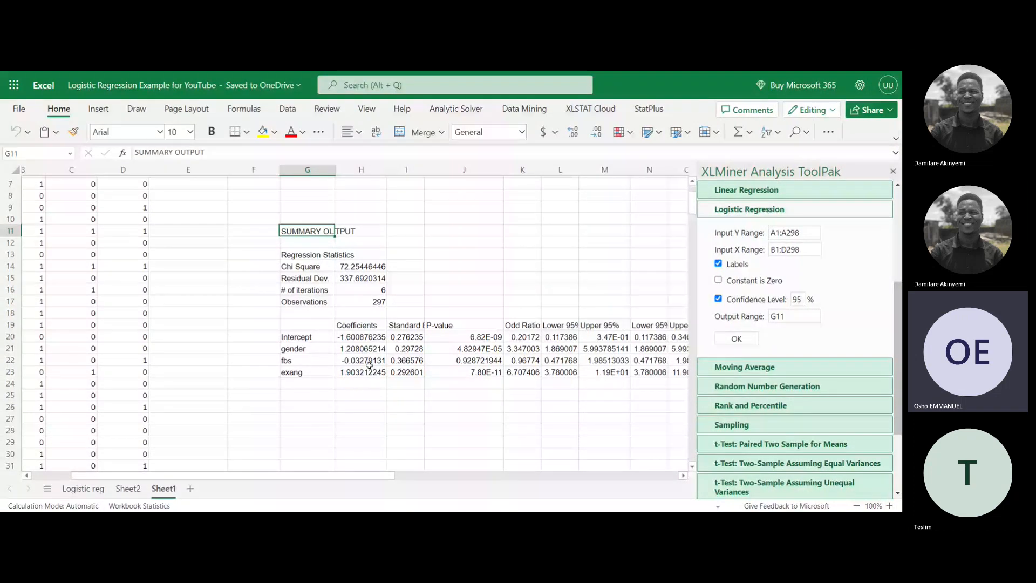
pyautogui.hscroll(2, 367, 377)
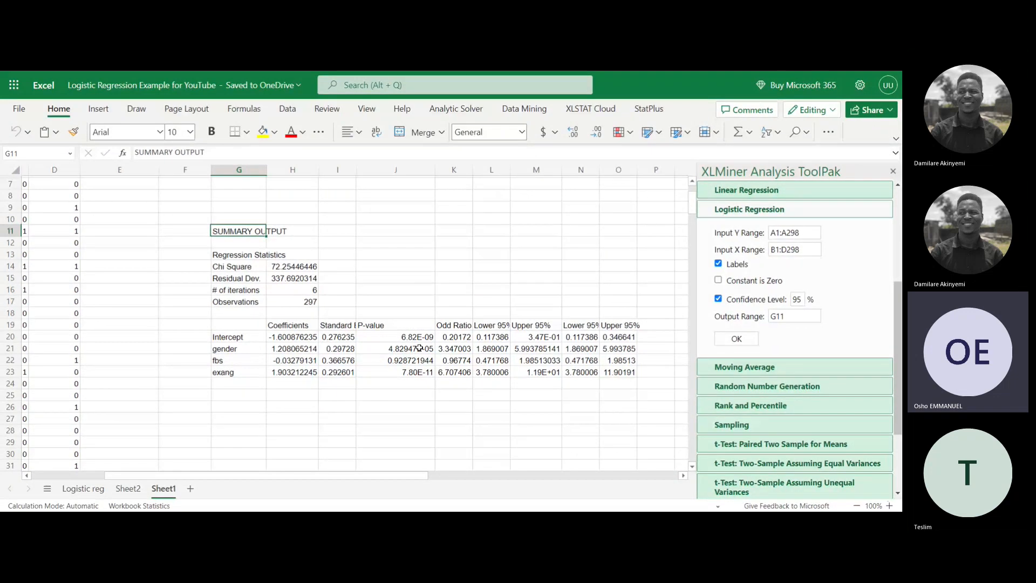
pyautogui.hscroll(-4, 115, 464)
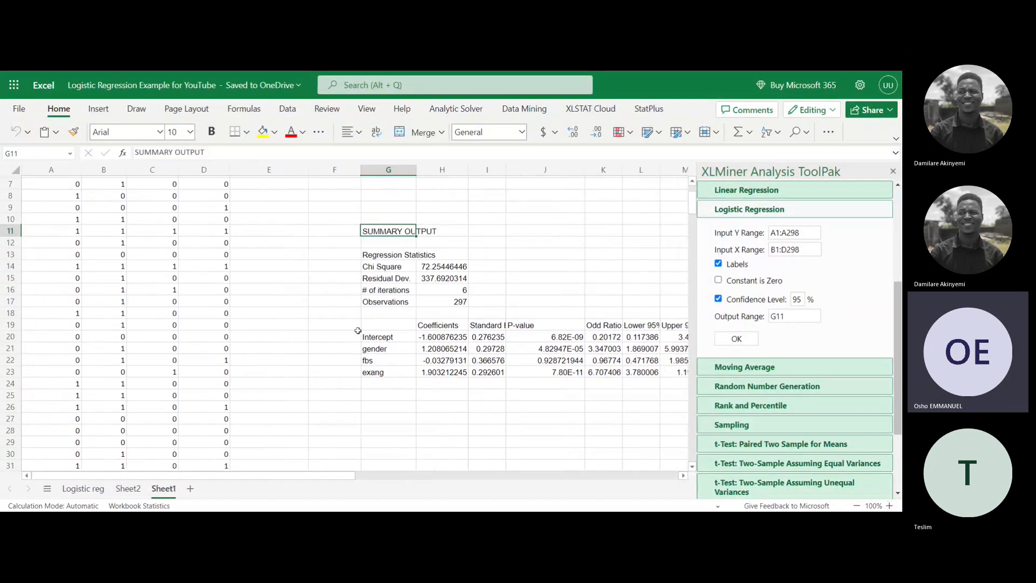
# - Look over the full dataset on the Logistic reg sheet and return to Sheet1
pyautogui.click(83, 488)
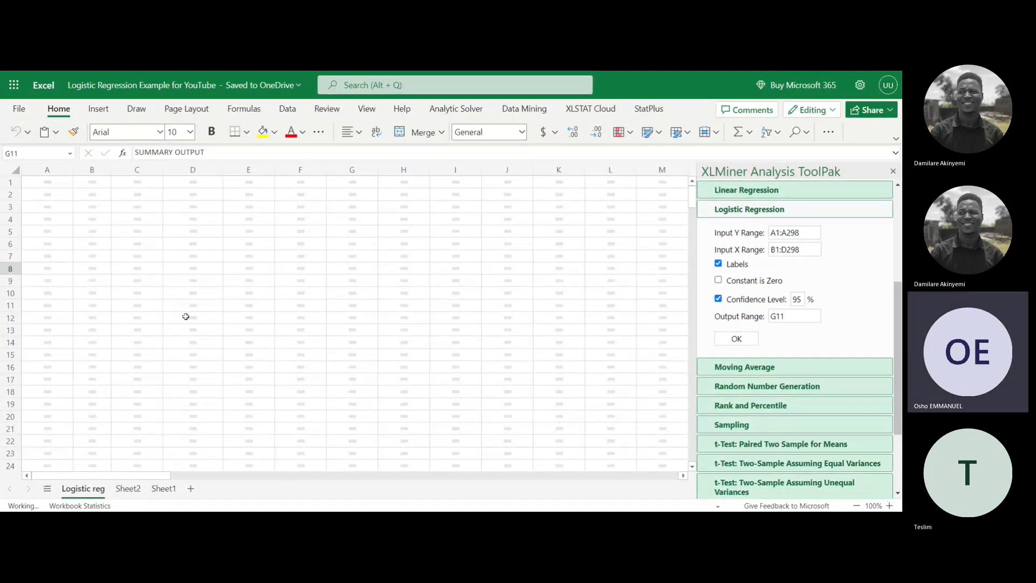
pyautogui.hscroll(-4, 408, 362)
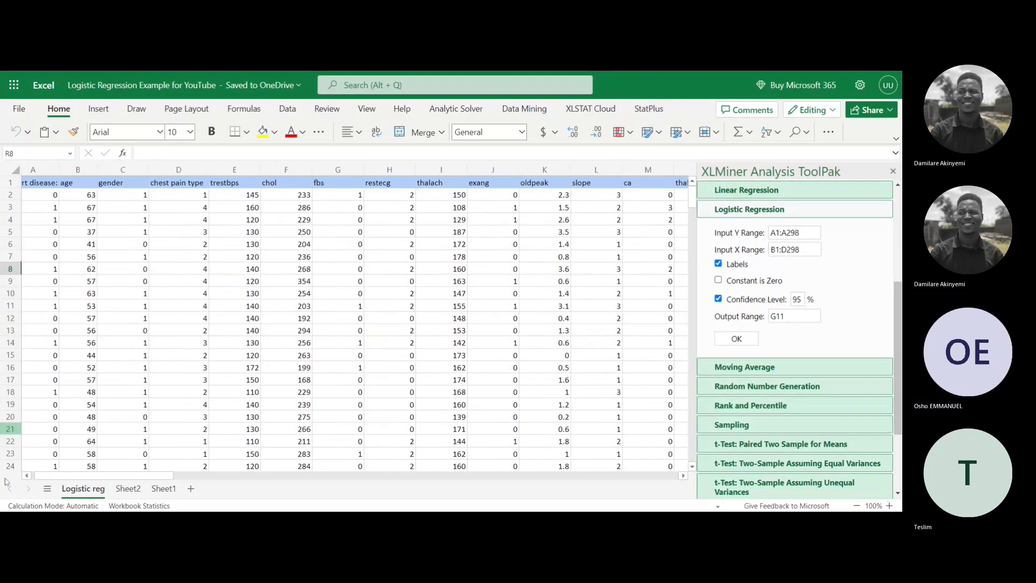
pyautogui.scroll(-7, 179, 389)
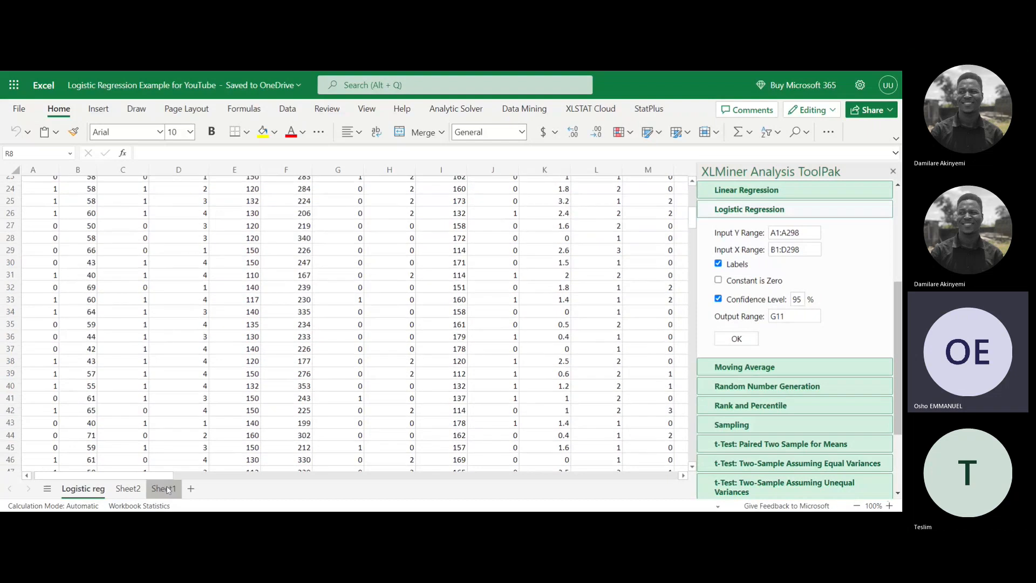
pyautogui.click(168, 489)
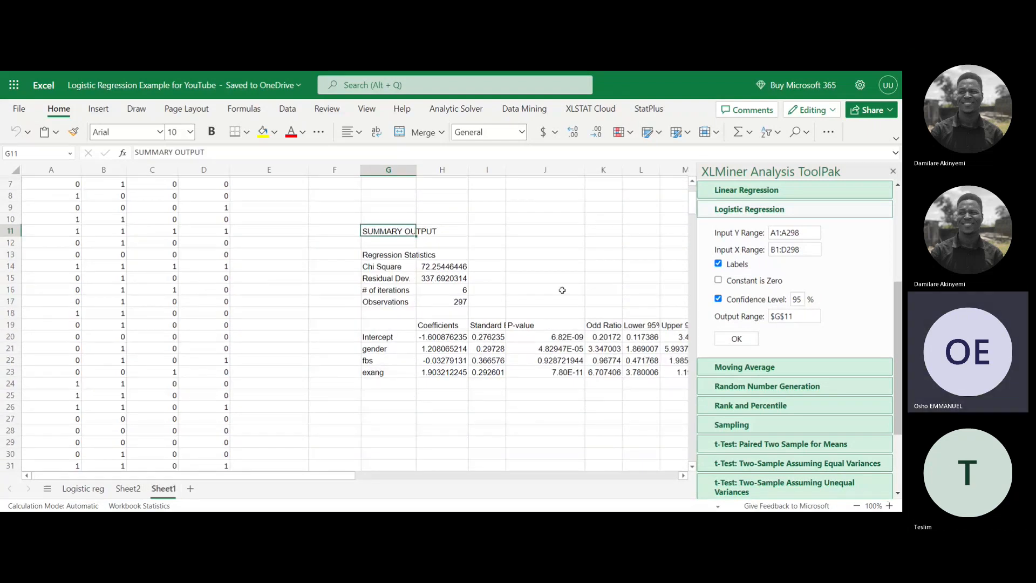
# - Inspect the gender predictor's exact p-value and compare it with the other predictors' results
pyautogui.hscroll(3, 562, 290)
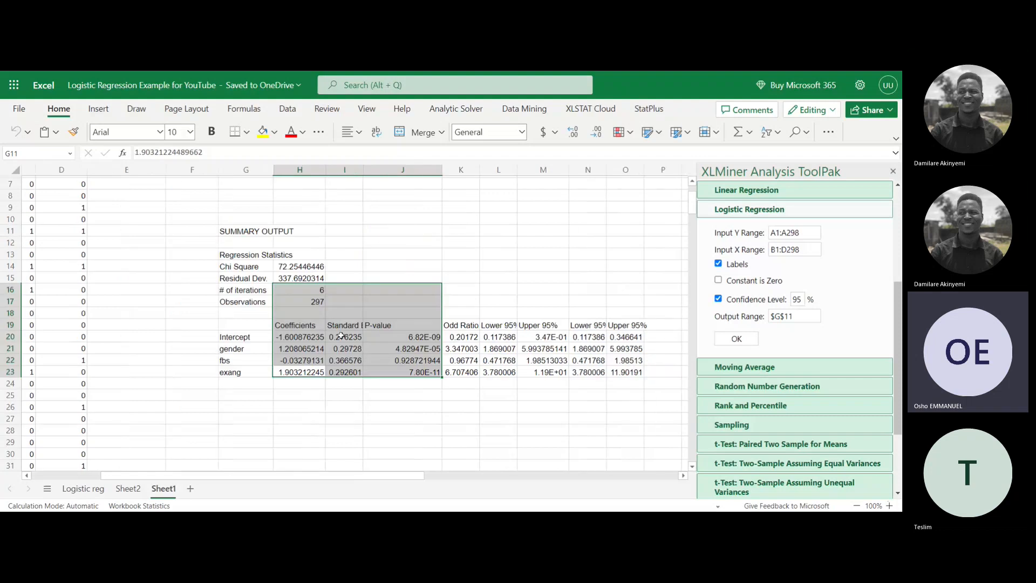
pyautogui.click(394, 296)
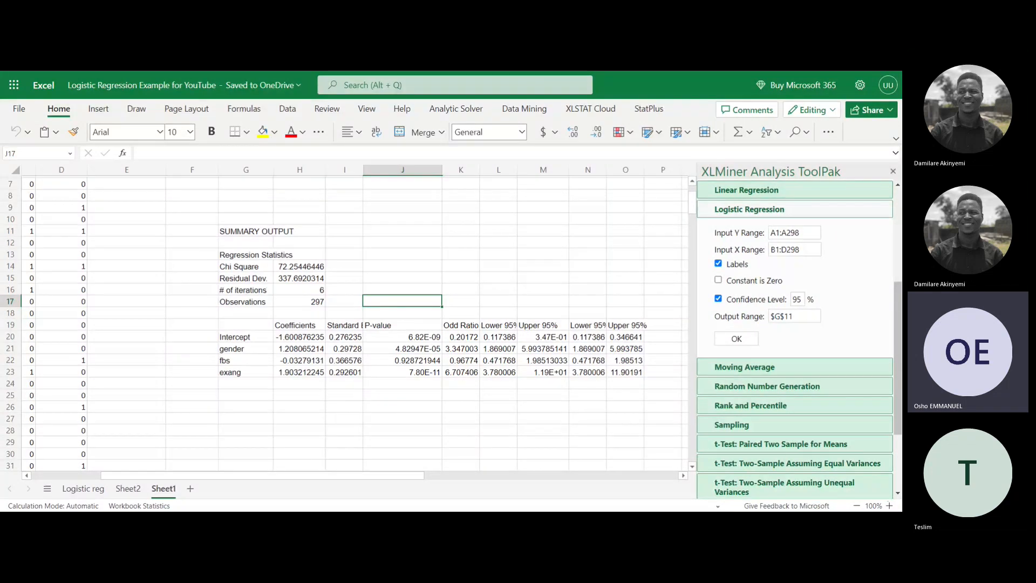
pyautogui.click(414, 347)
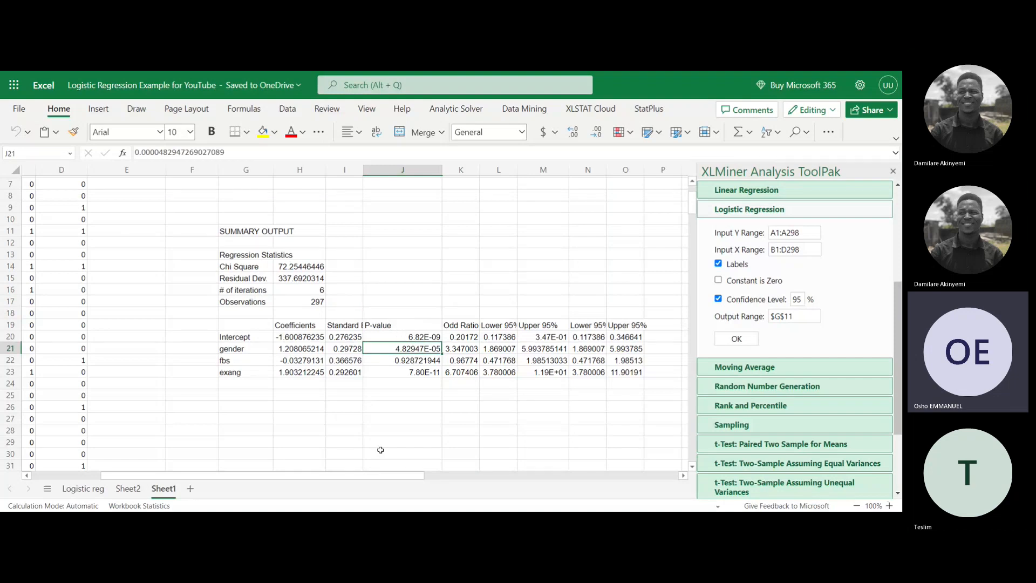
pyautogui.scroll(2, 145, 326)
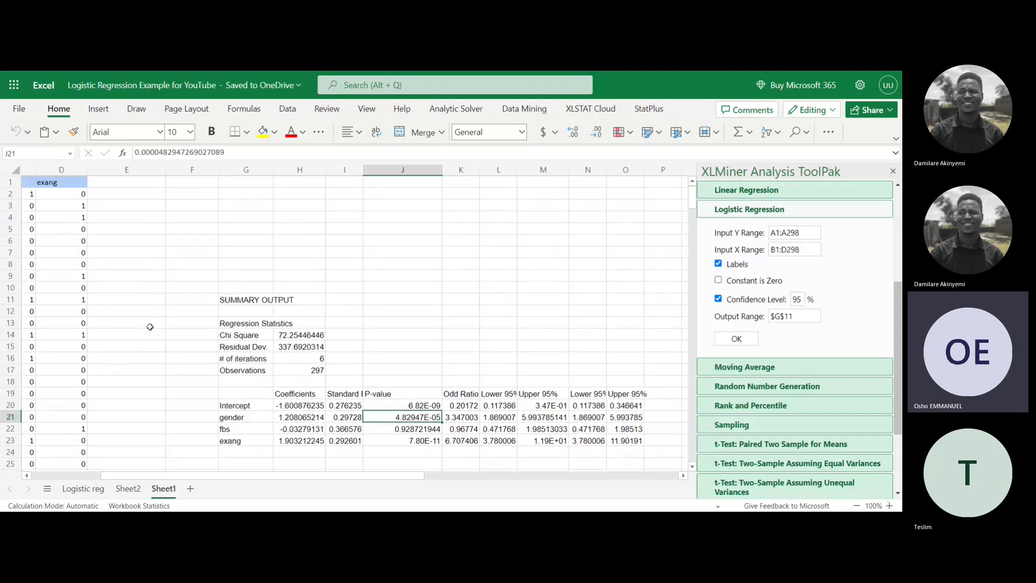
pyautogui.scroll(-2, 150, 326)
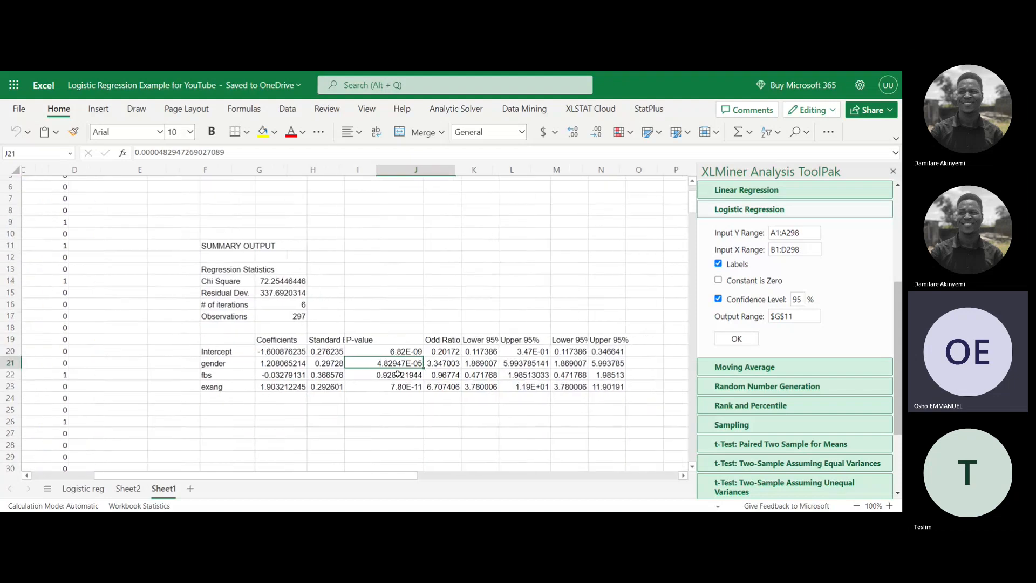
pyautogui.hscroll(1, 324, 324)
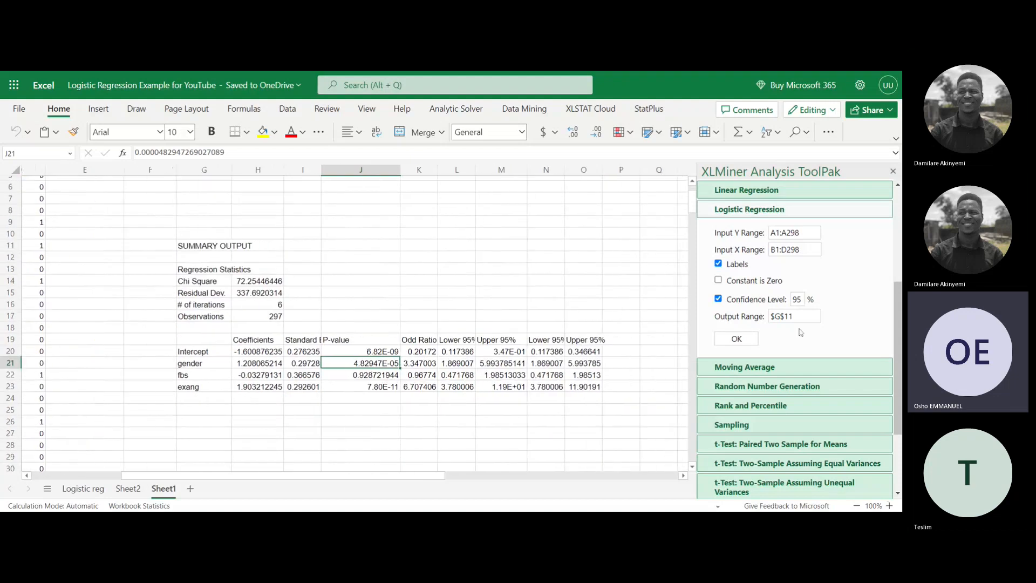
# - Browse the other analysis tools offered by the XLMiner Analysis ToolPak
pyautogui.scroll(2, 800, 333)
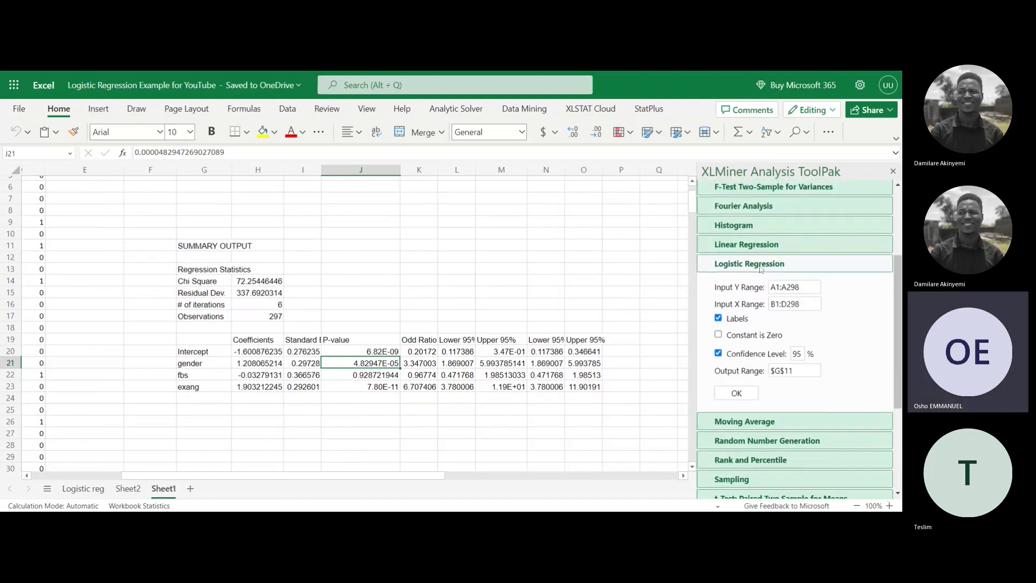
pyautogui.scroll(1, 761, 269)
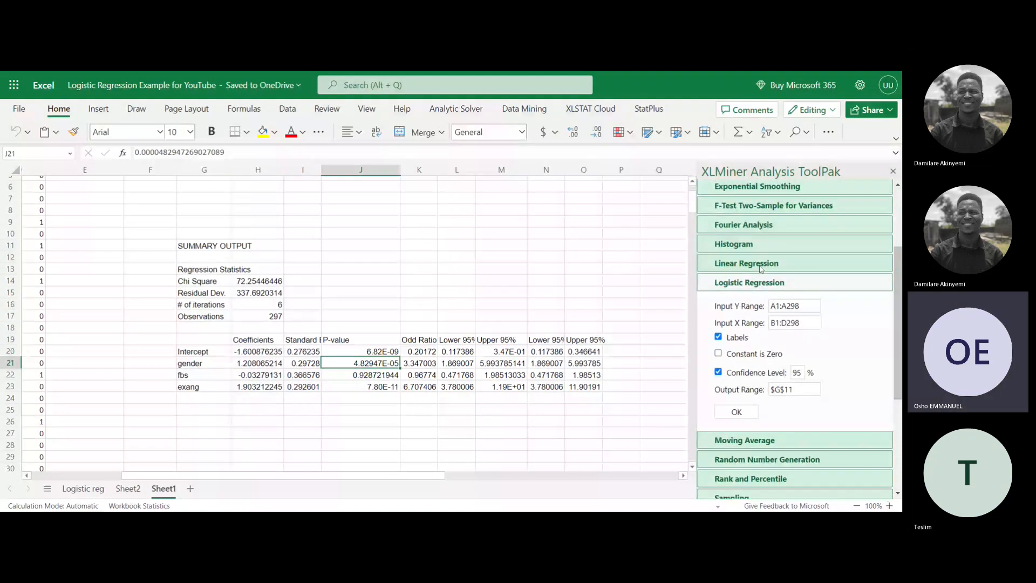
pyautogui.scroll(4, 760, 268)
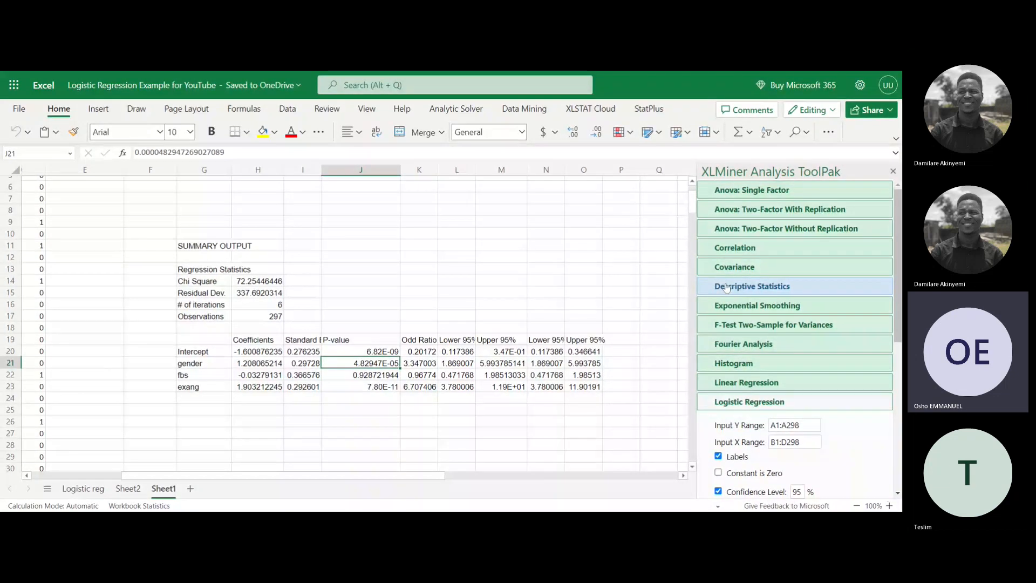
# - Open the list of Excel's built-in Statistical functions
pyautogui.click(244, 108)
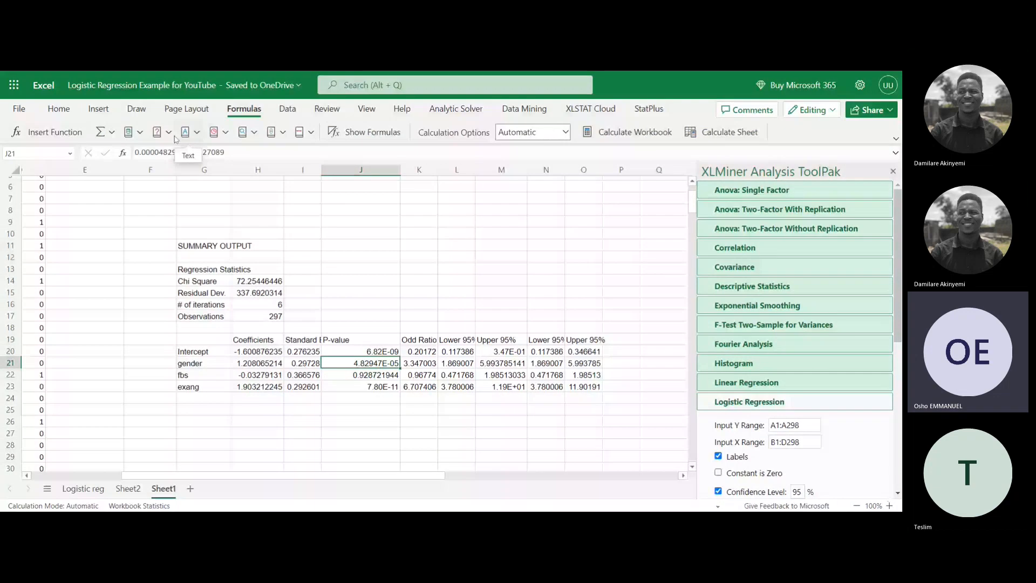
pyautogui.click(310, 133)
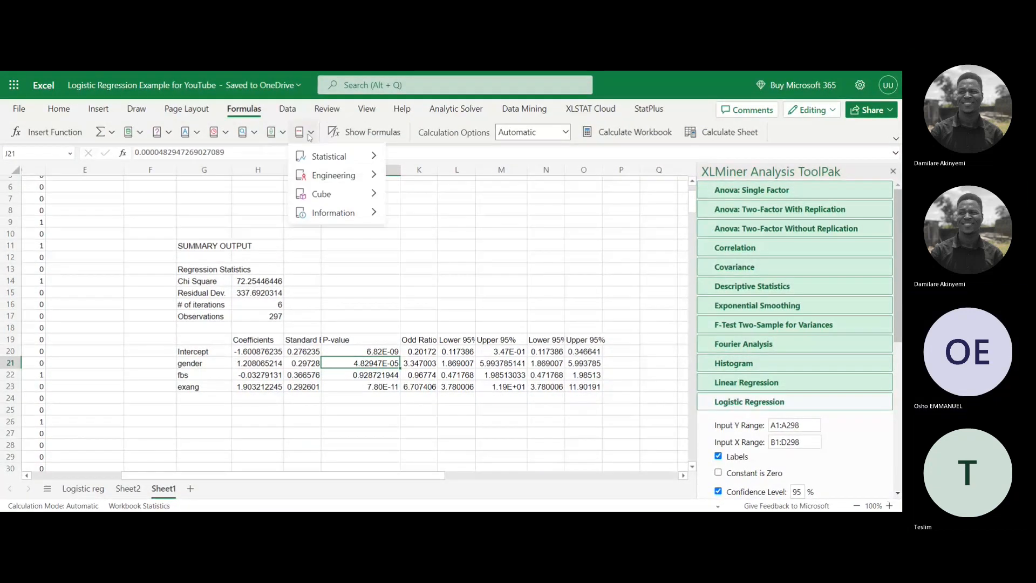
pyautogui.click(323, 164)
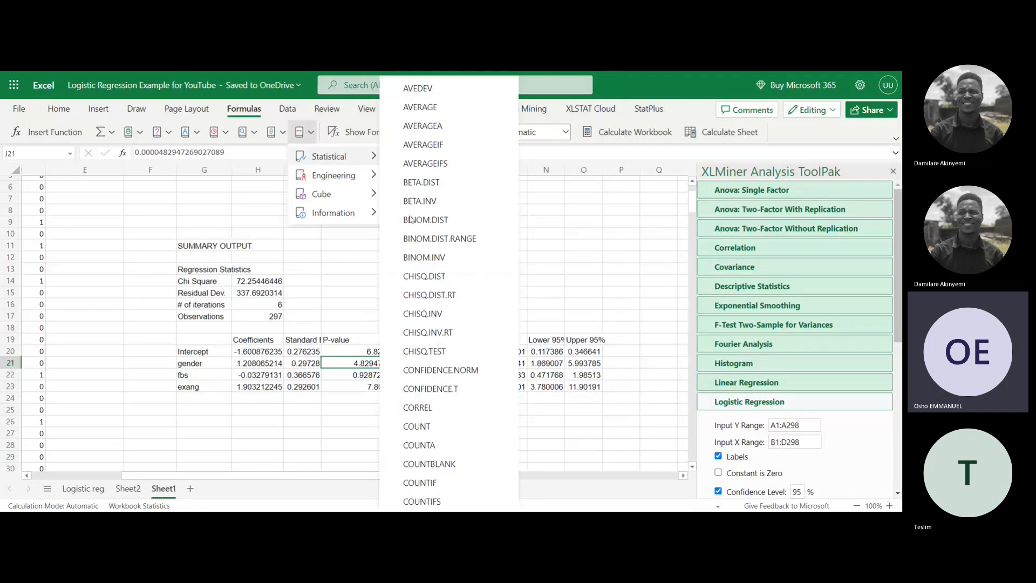
# - Browse the built-in statistical functions, close the list and collapse the Logistic Regression settings
pyautogui.scroll(-10, 449, 220)
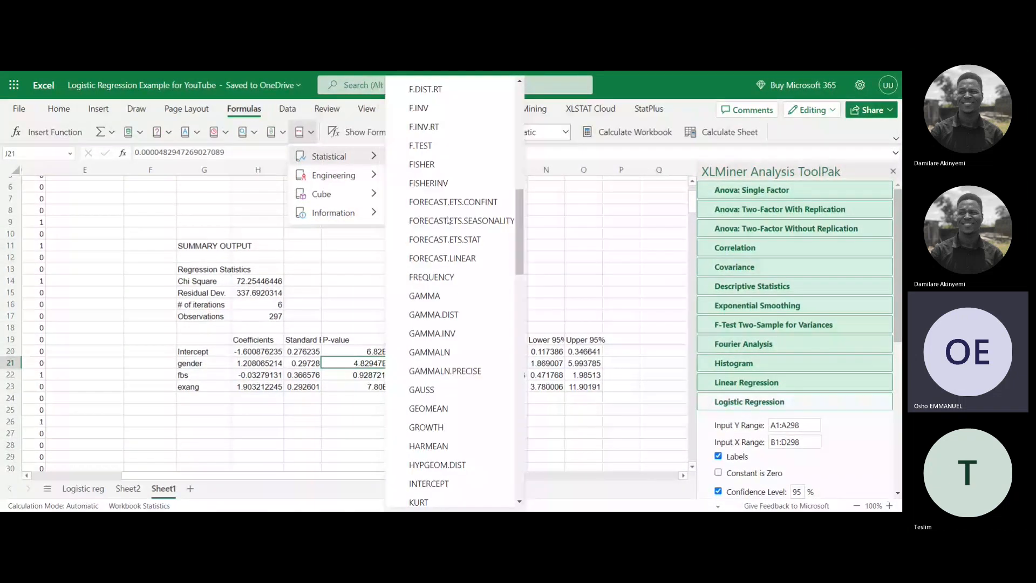
pyautogui.scroll(-10, 449, 220)
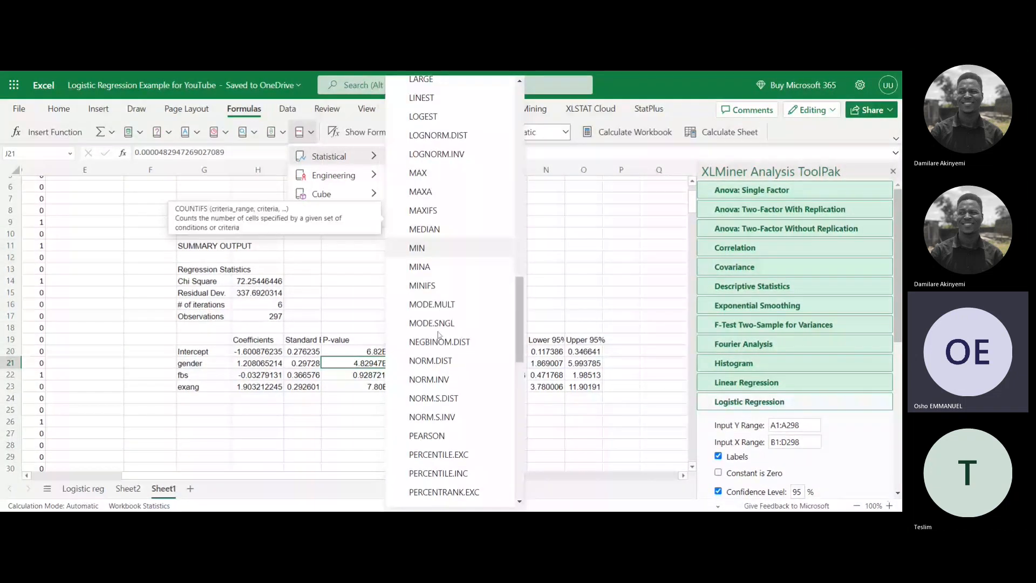
pyautogui.click(288, 423)
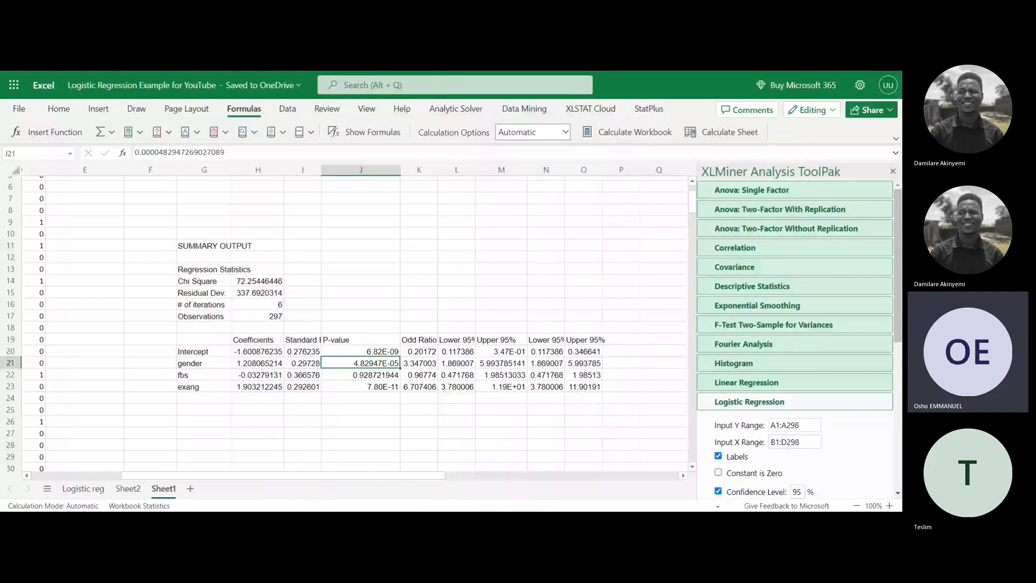
pyautogui.click(749, 402)
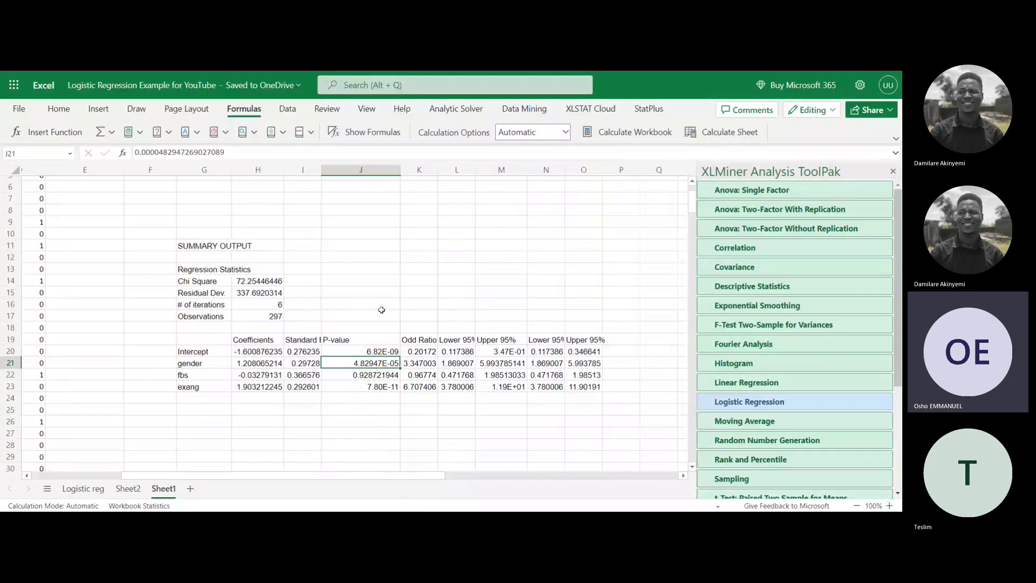
# - Compare the heart disease, gender, fbs and exang data with the regression output's coefficients, p-values, odds ratios and confidence limits
pyautogui.hscroll(-4, 381, 310)
pyautogui.scroll(2, 382, 309)
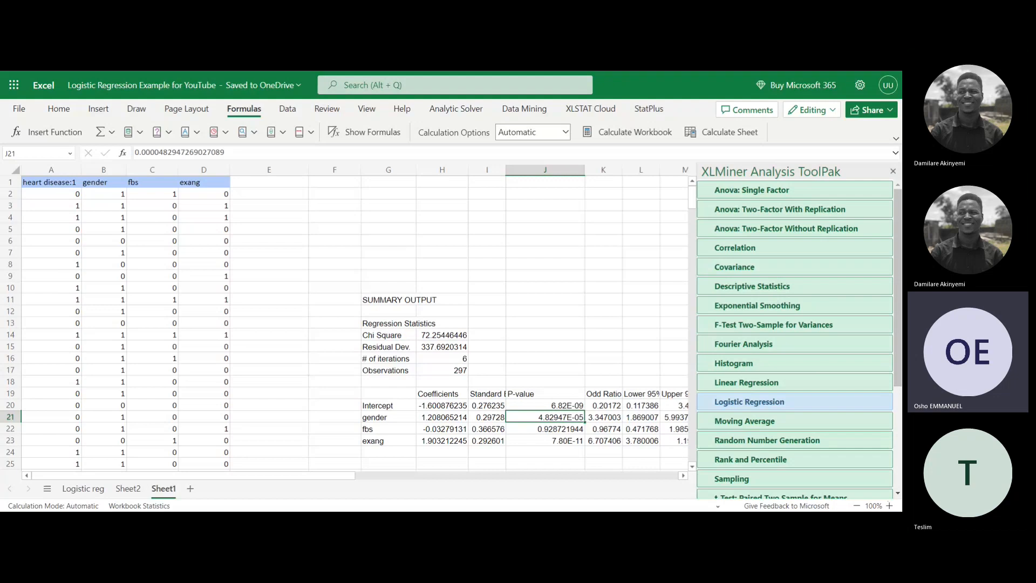
pyautogui.hscroll(3, 196, 350)
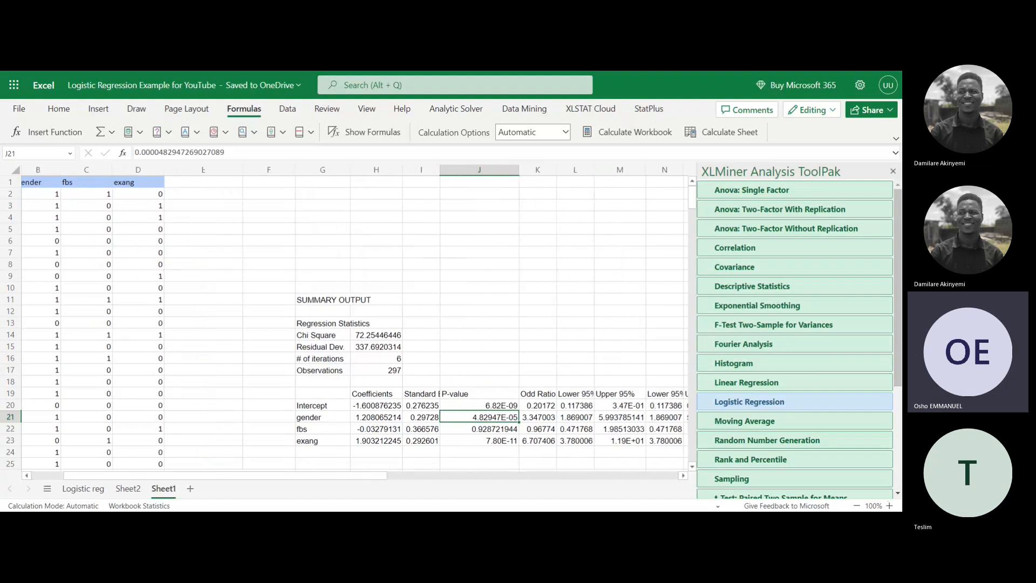
pyautogui.hscroll(2, 196, 350)
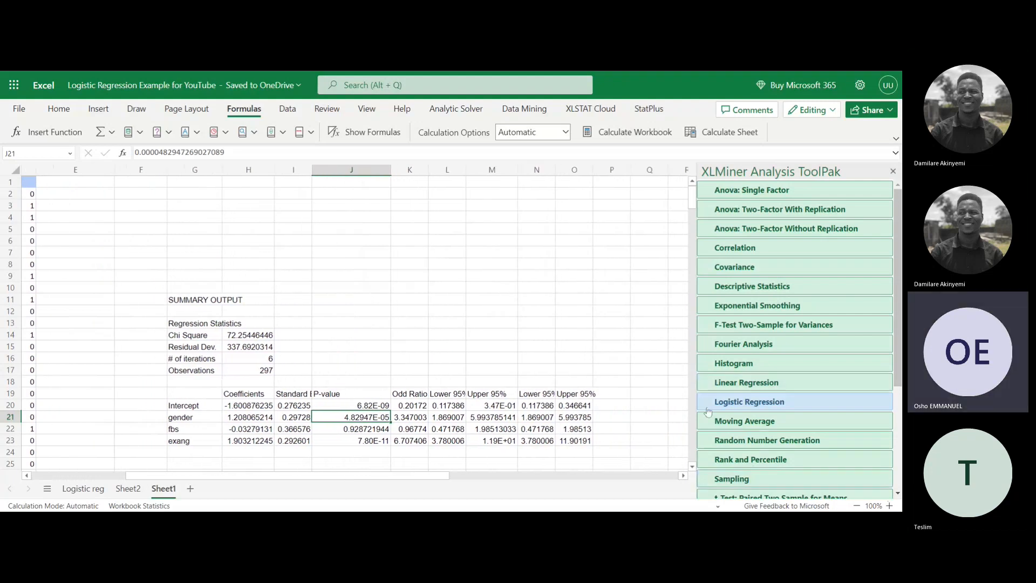
pyautogui.hscroll(-5, 377, 324)
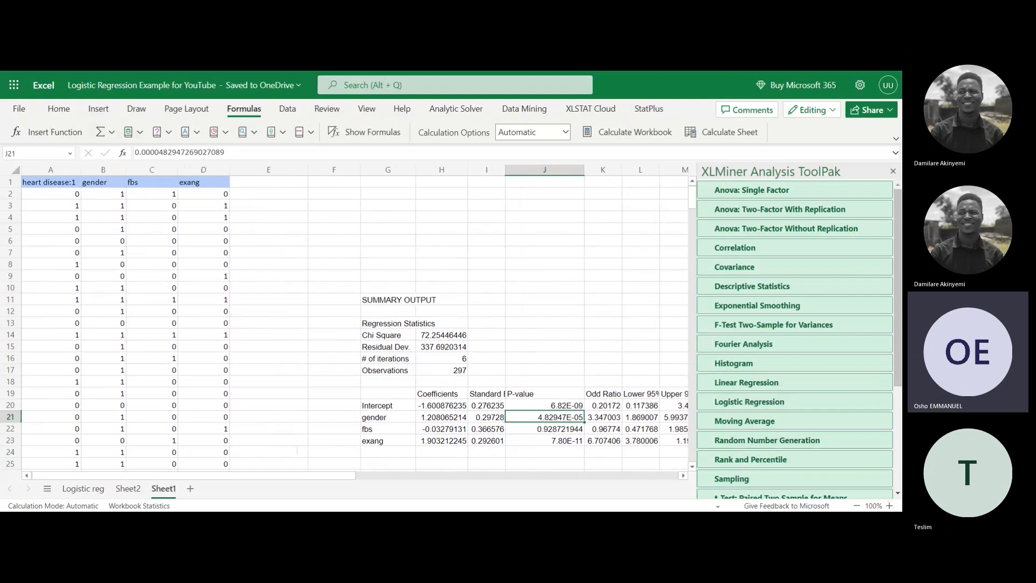
pyautogui.scroll(-2, 357, 324)
pyautogui.hscroll(3, 356, 324)
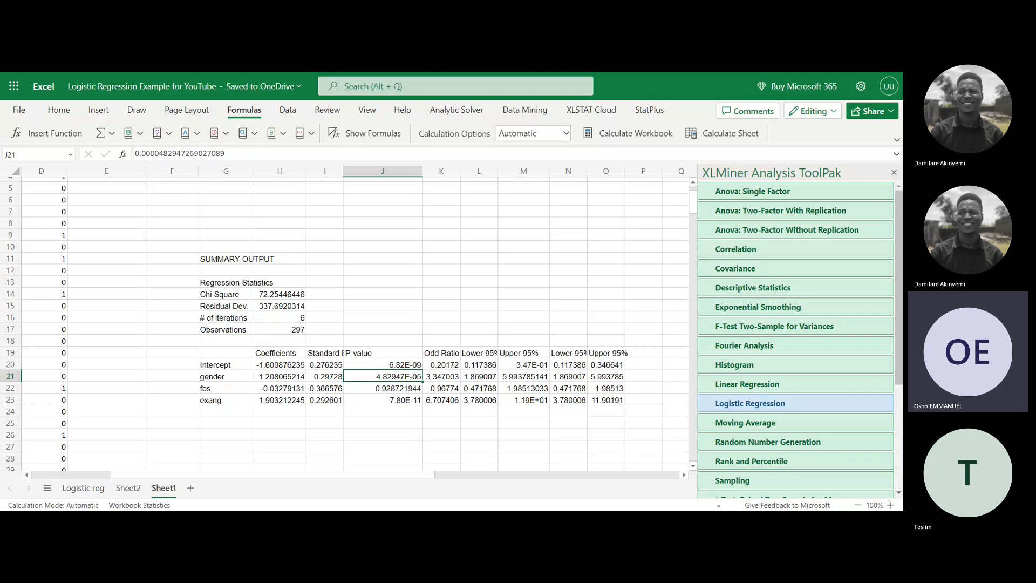
pyautogui.scroll(2, 254, 204)
pyautogui.hscroll(-3, 253, 204)
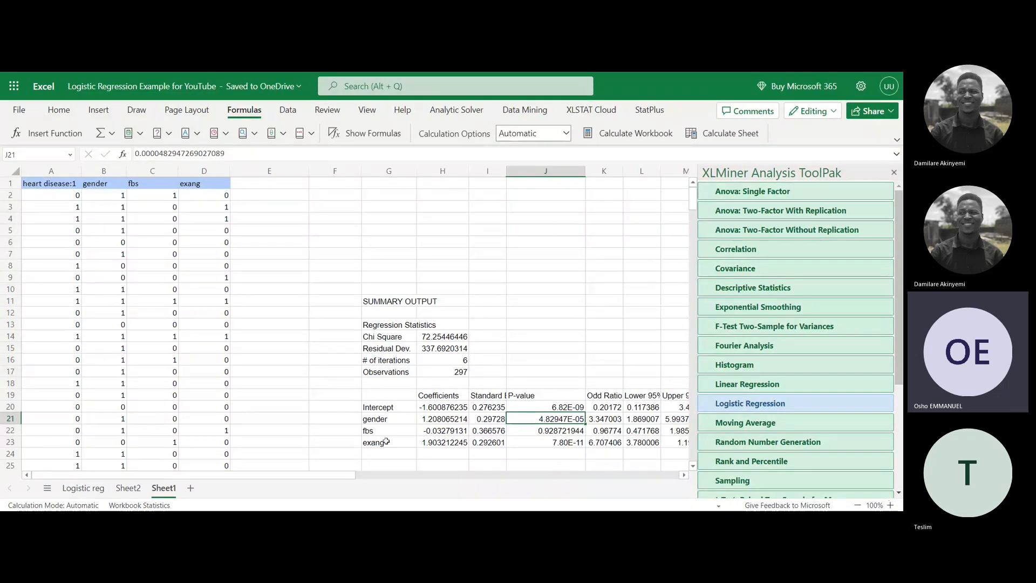
pyautogui.hscroll(2, 486, 408)
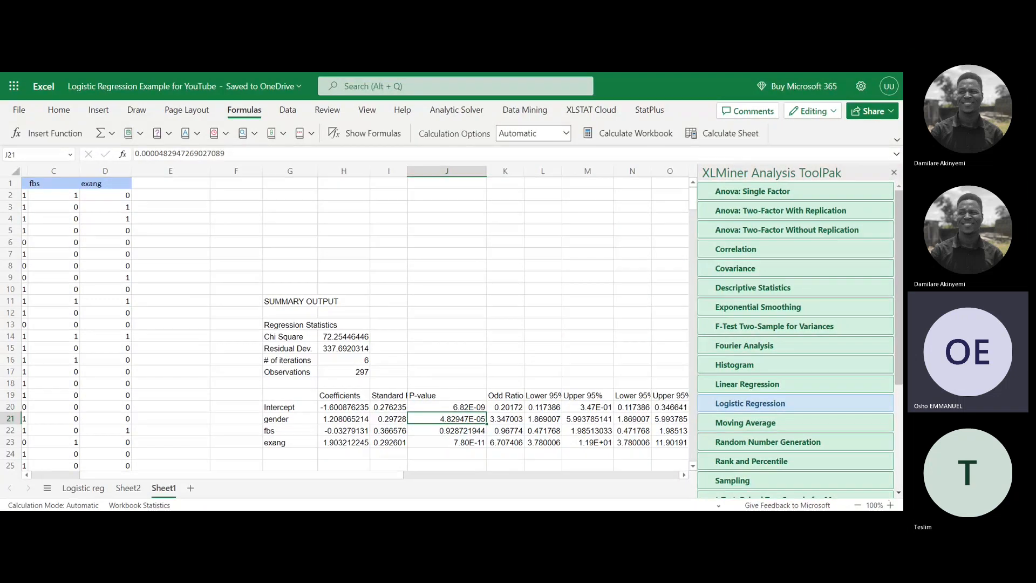
pyautogui.scroll(-3, 356, 324)
pyautogui.hscroll(4, 356, 324)
pyautogui.scroll(-2, 356, 324)
pyautogui.hscroll(1, 356, 324)
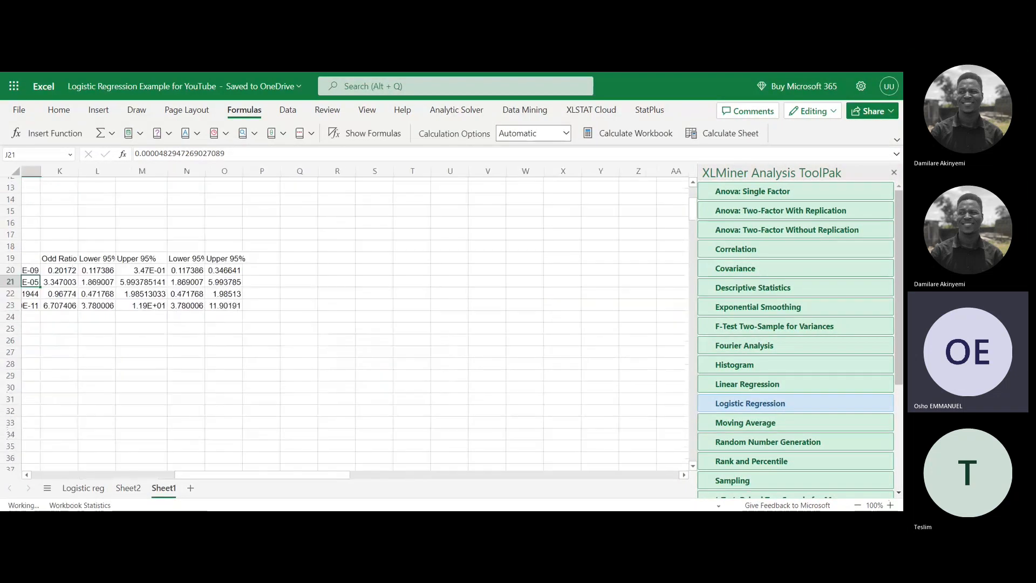
pyautogui.scroll(4, 456, 301)
pyautogui.hscroll(-3, 455, 301)
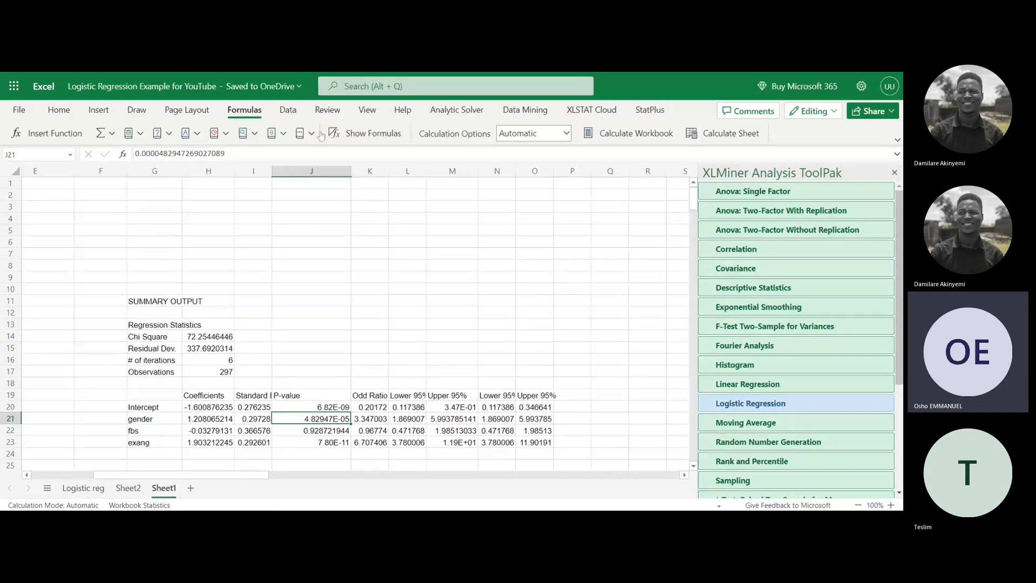
# - Show the insert commands and look through the XLMiner Analysis ToolPak's tools down to the t-tests and z-test
pyautogui.click(85, 113)
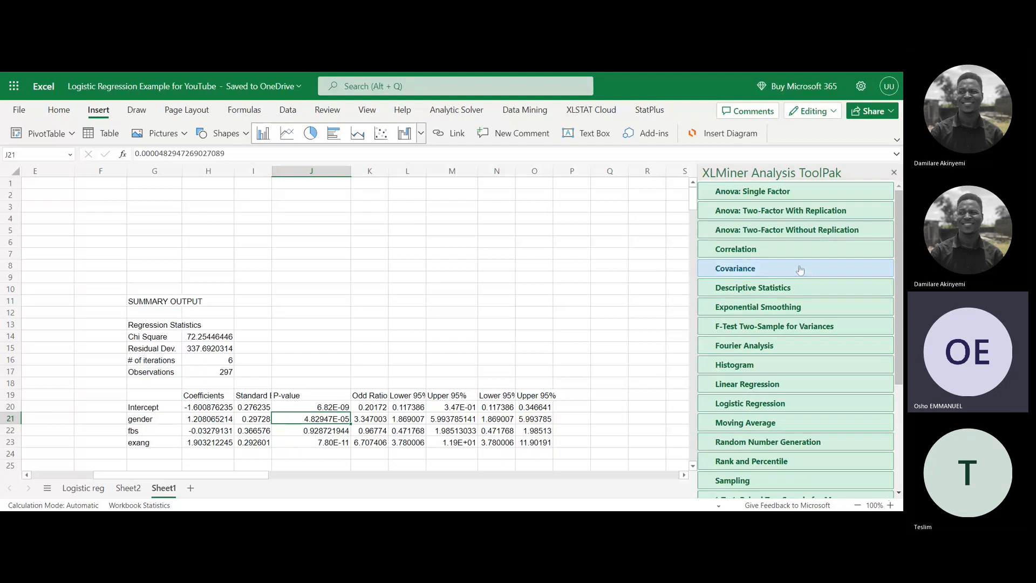
pyautogui.scroll(-3, 800, 270)
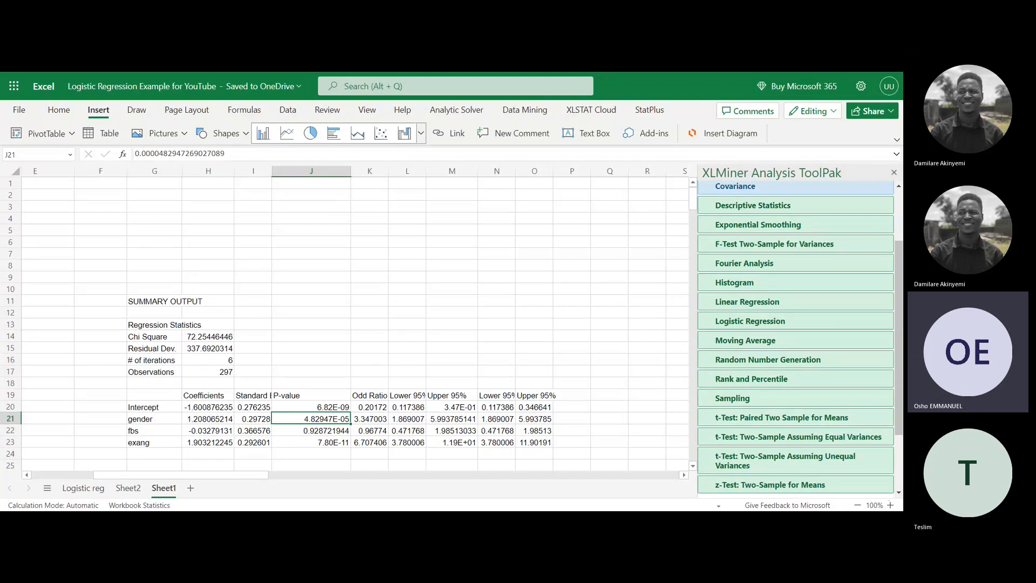
pyautogui.scroll(-1, 800, 339)
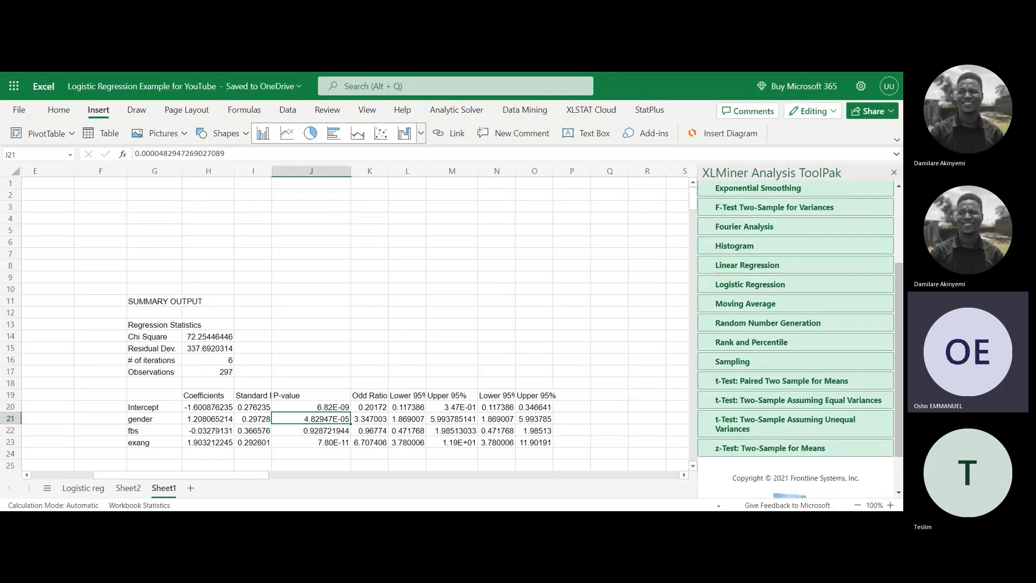
pyautogui.scroll(1, 734, 408)
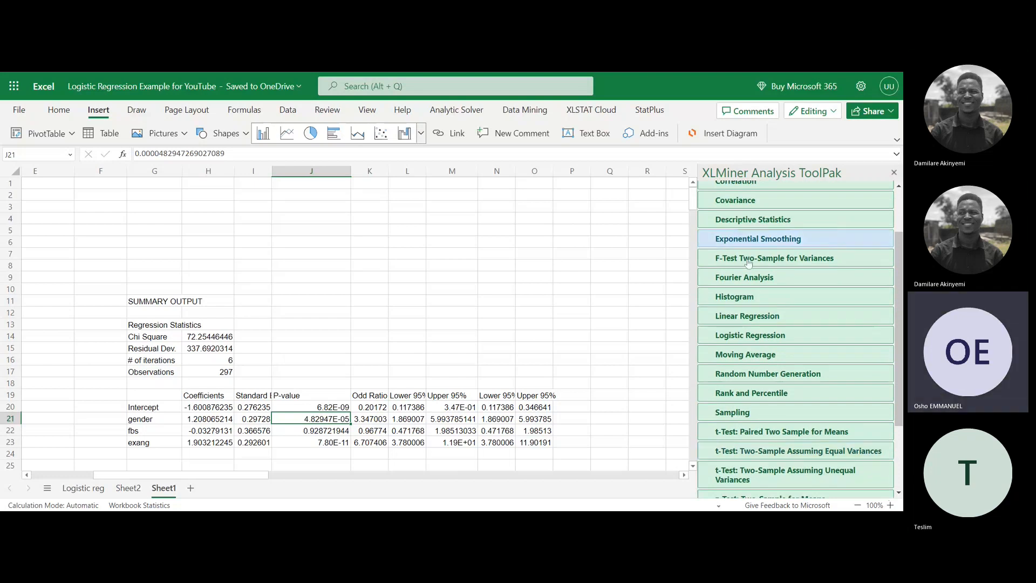
pyautogui.hscroll(-1, 319, 301)
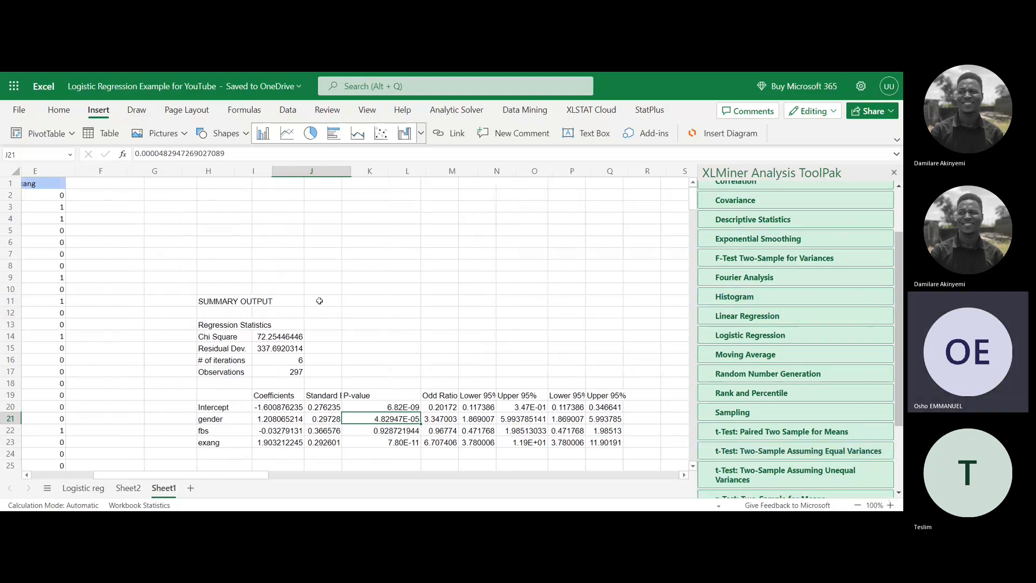
pyautogui.hscroll(-3, 319, 301)
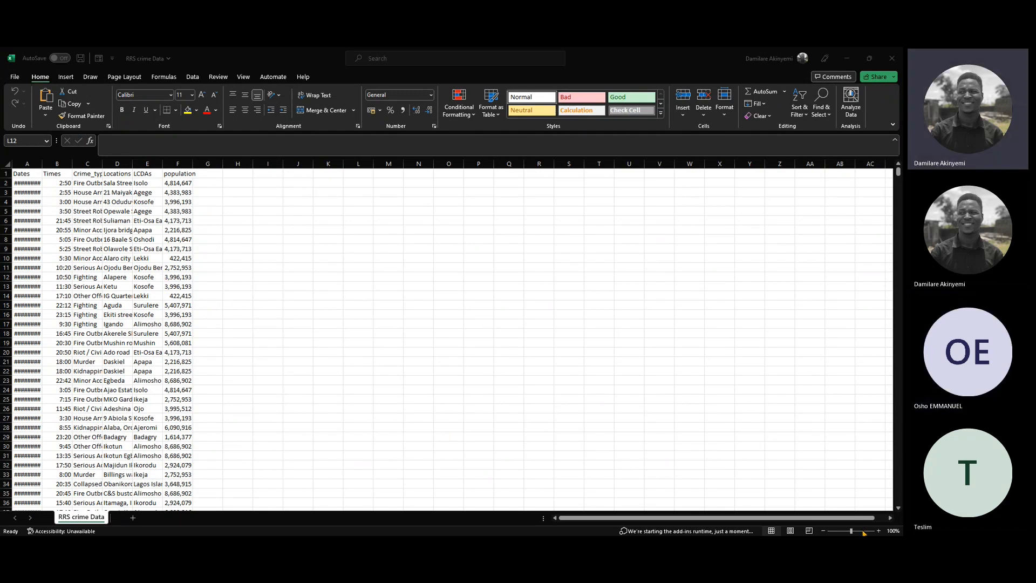
# - Switch to the RRS crime Data workbook in desktop Excel and enlarge the worksheet to 184%
pyautogui.hotkey('alt', 'Tab')
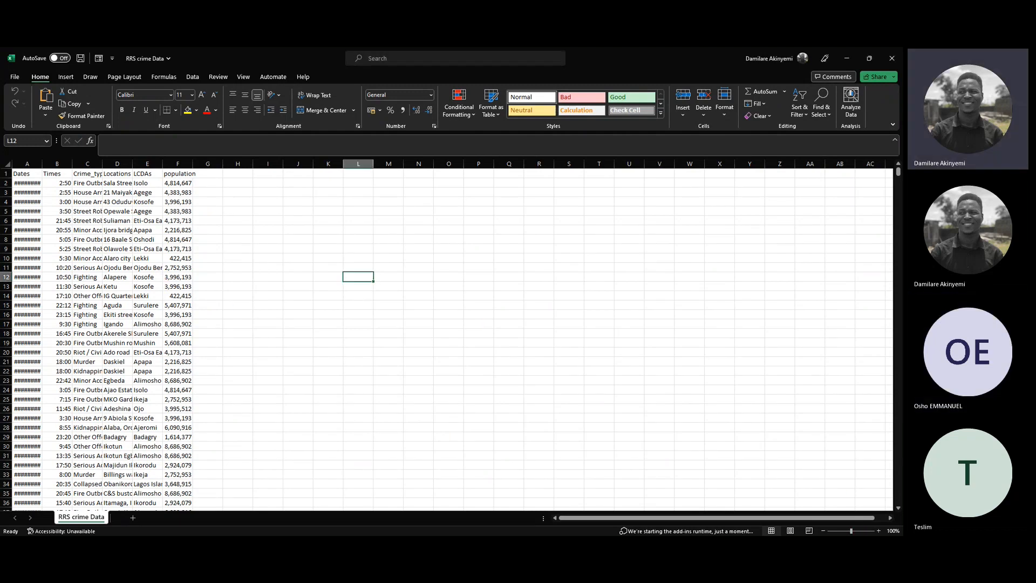
pyautogui.click(858, 531)
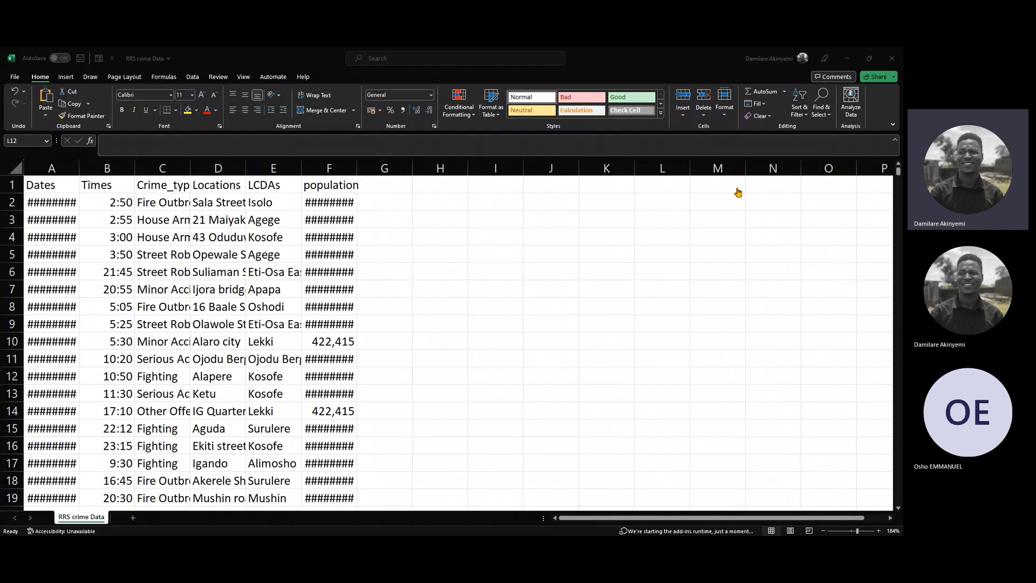
pyautogui.click(711, 73)
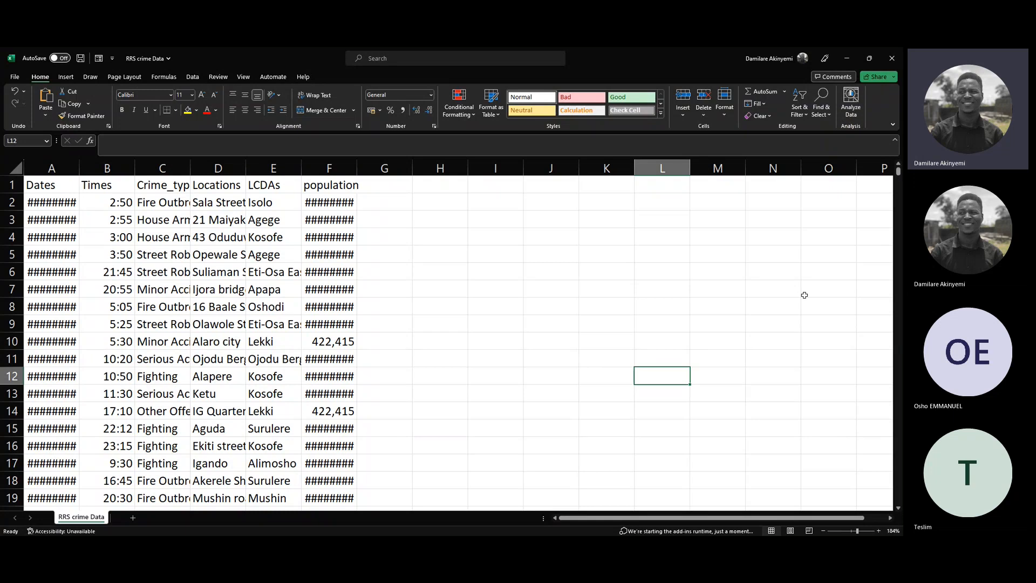
# - Run Analyze Data on the crime dataset and review the suggested questions, PivotTable and PivotCharts
pyautogui.click(848, 110)
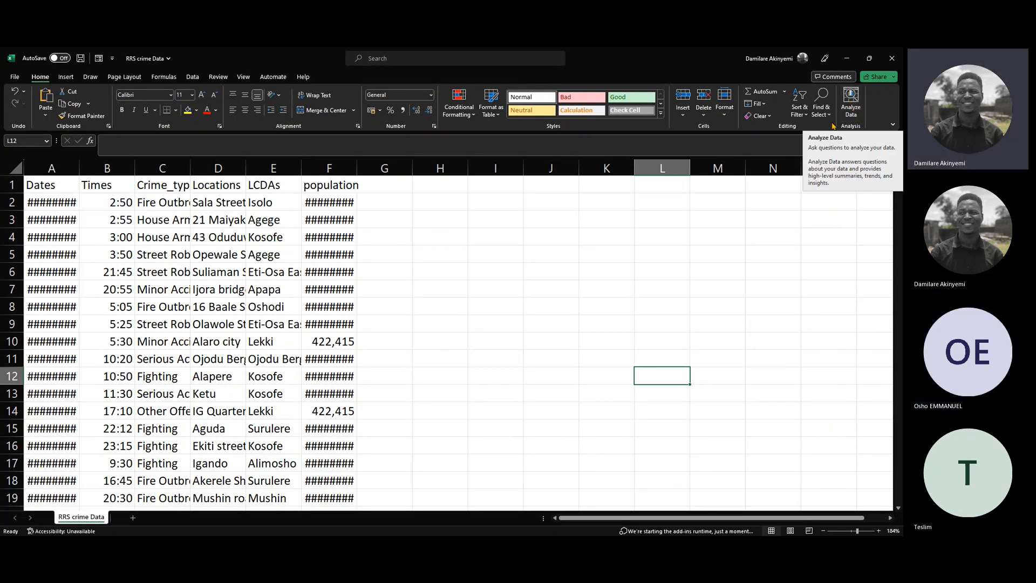
pyautogui.click(856, 111)
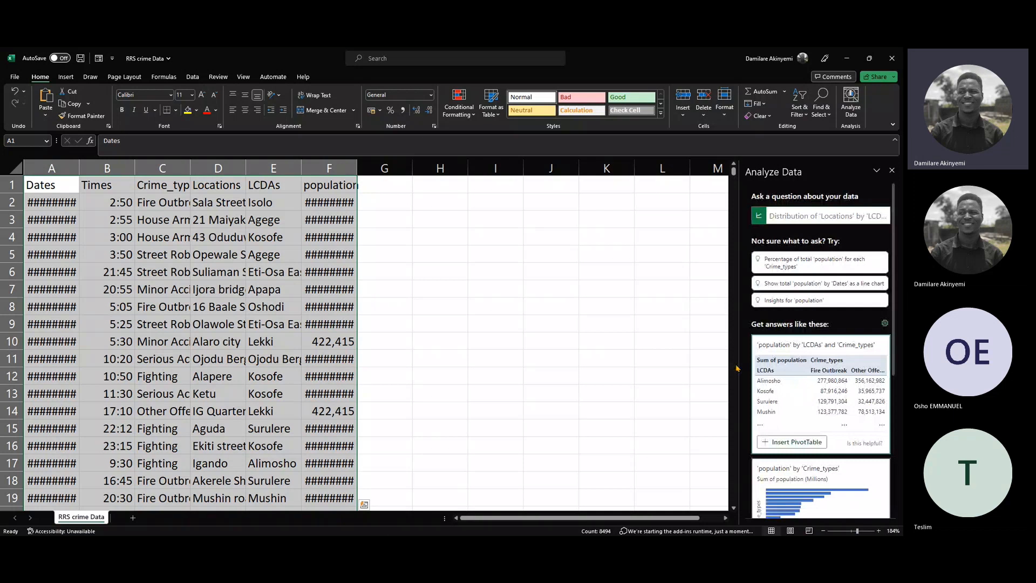
pyautogui.scroll(-2, 837, 350)
pyautogui.scroll(2, 837, 357)
pyautogui.scroll(-2, 832, 410)
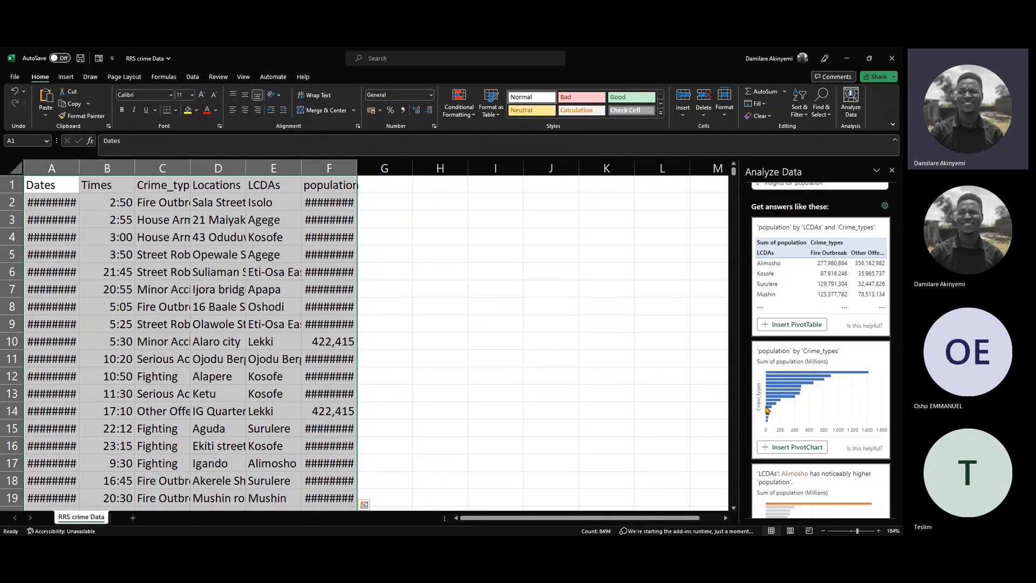
pyautogui.scroll(-2, 842, 396)
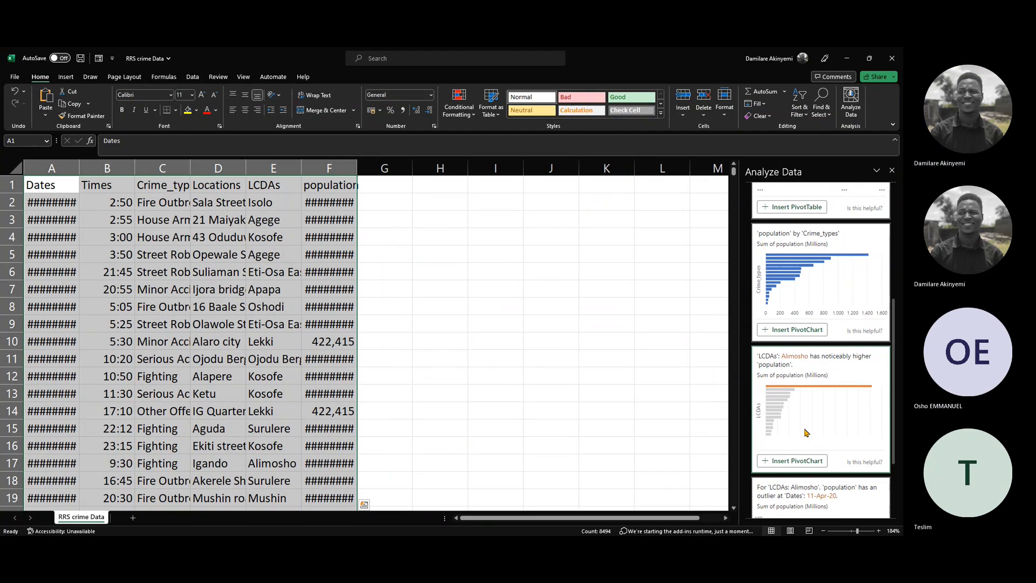
pyautogui.scroll(-2, 783, 440)
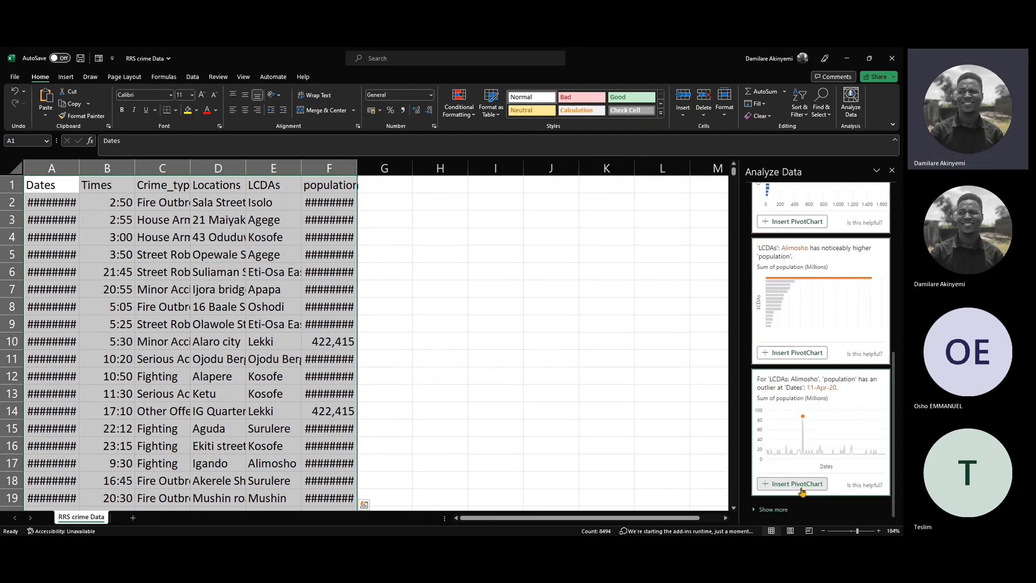
pyautogui.scroll(1, 821, 351)
pyautogui.scroll(4, 821, 351)
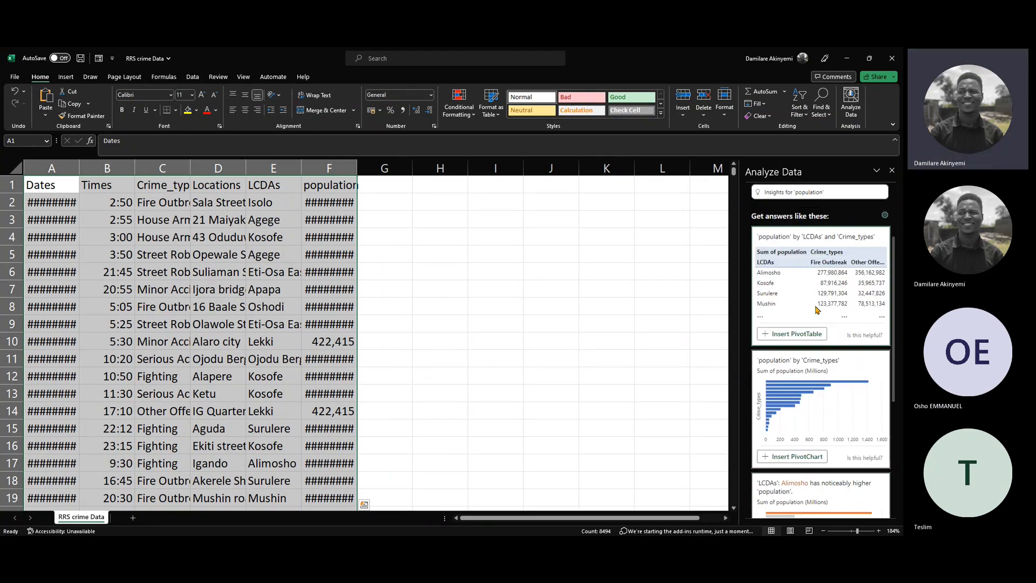
# - Insert the suggested PivotTable of population by LCDAs and Crime_types and look it over
pyautogui.click(799, 334)
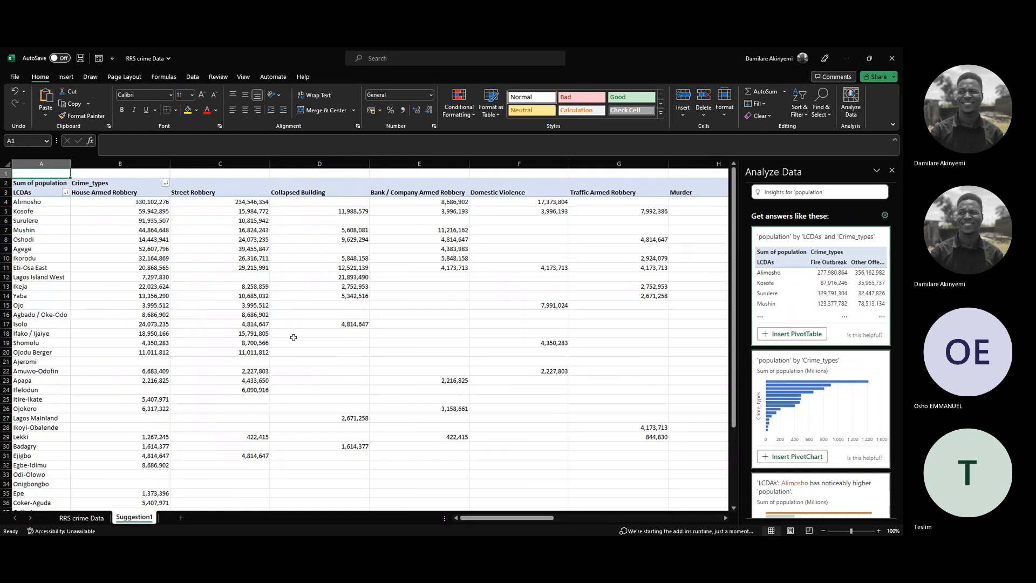
pyautogui.scroll(-1, 470, 324)
pyautogui.scroll(1, 472, 327)
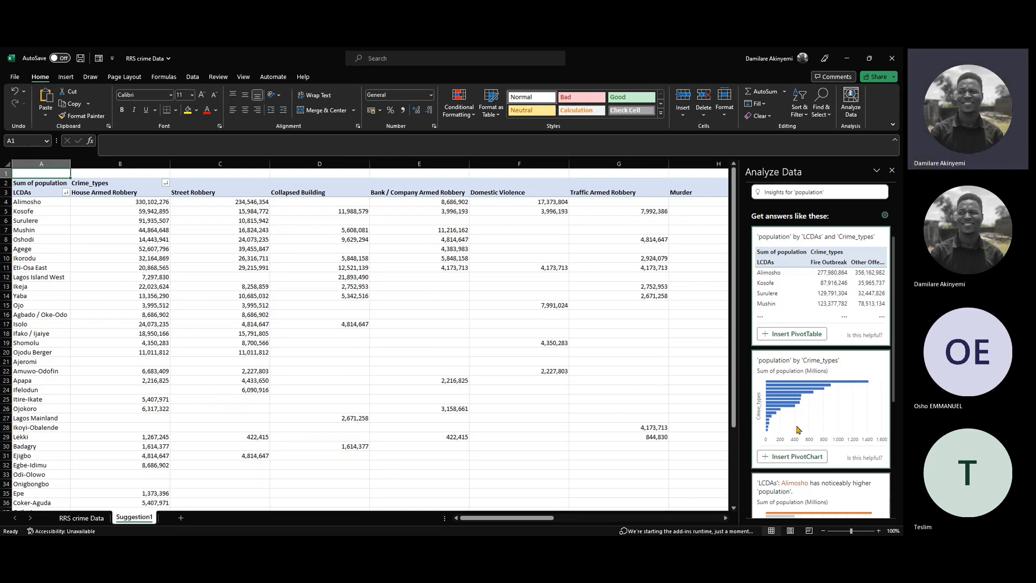
# - Insert the suggested PivotCharts of population by Crime_types and of population by LCDAs highlighting Alimosho
pyautogui.click(778, 459)
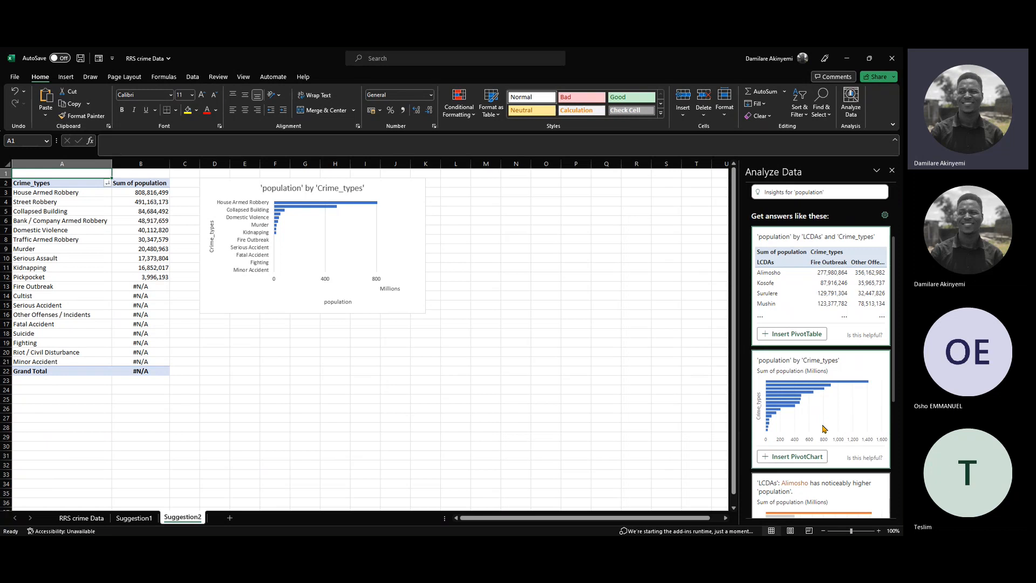
pyautogui.scroll(-5, 824, 315)
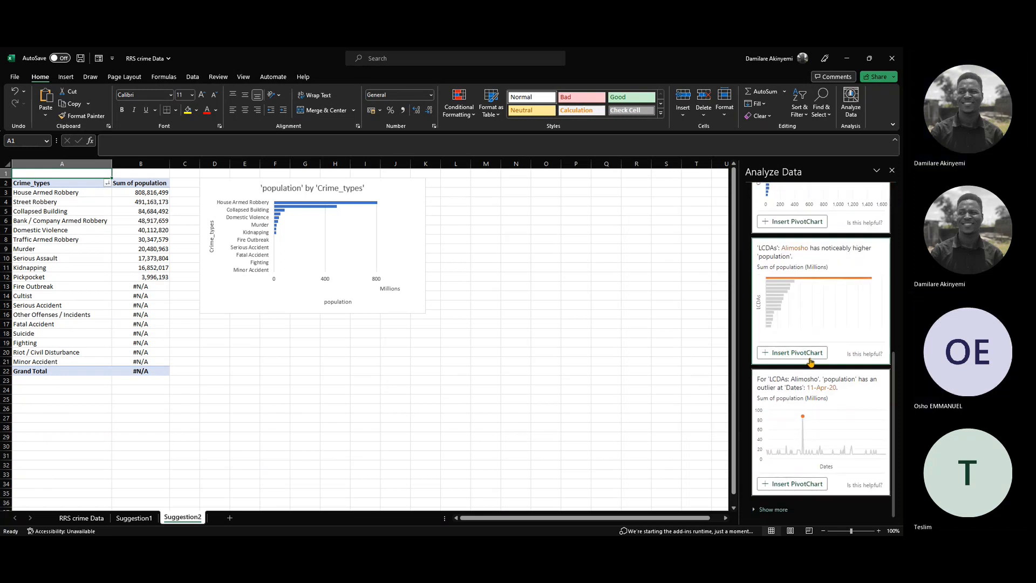
pyautogui.click(792, 353)
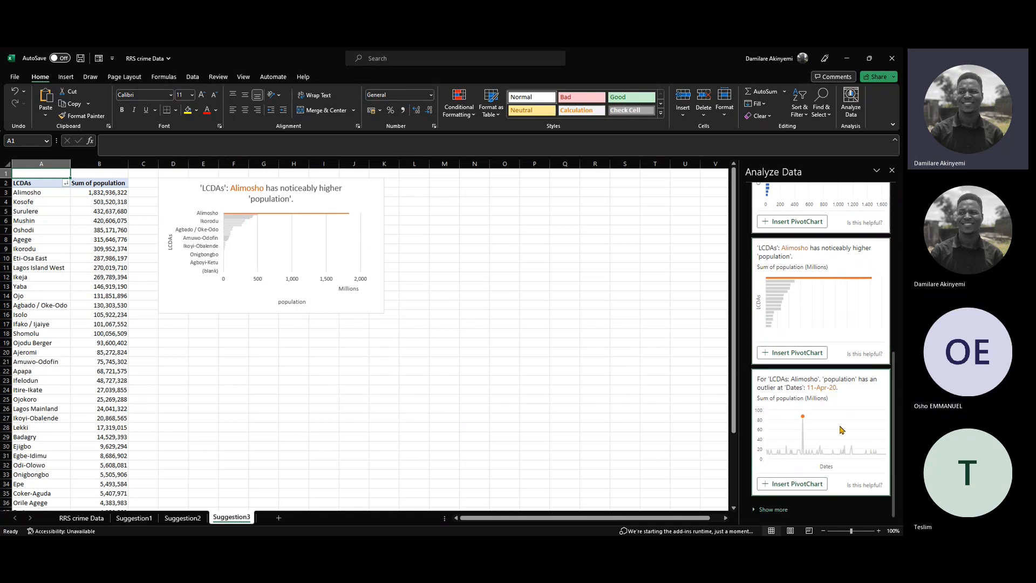
# - Insert the suggested PivotChart of Alimosho's population by date with the 11-Apr-20 outlier, and return to the first suggestions
pyautogui.click(797, 483)
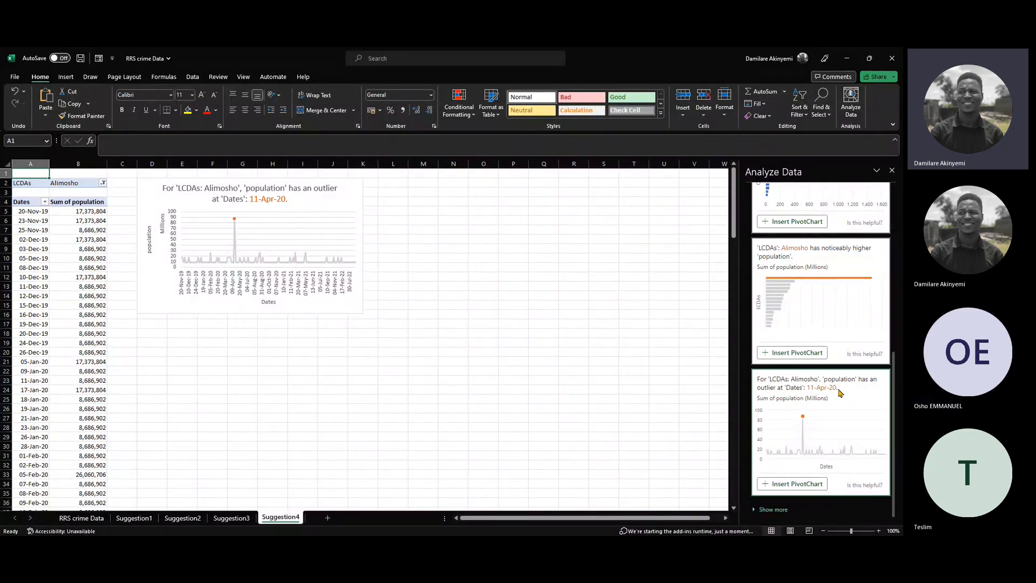
pyautogui.scroll(10, 839, 388)
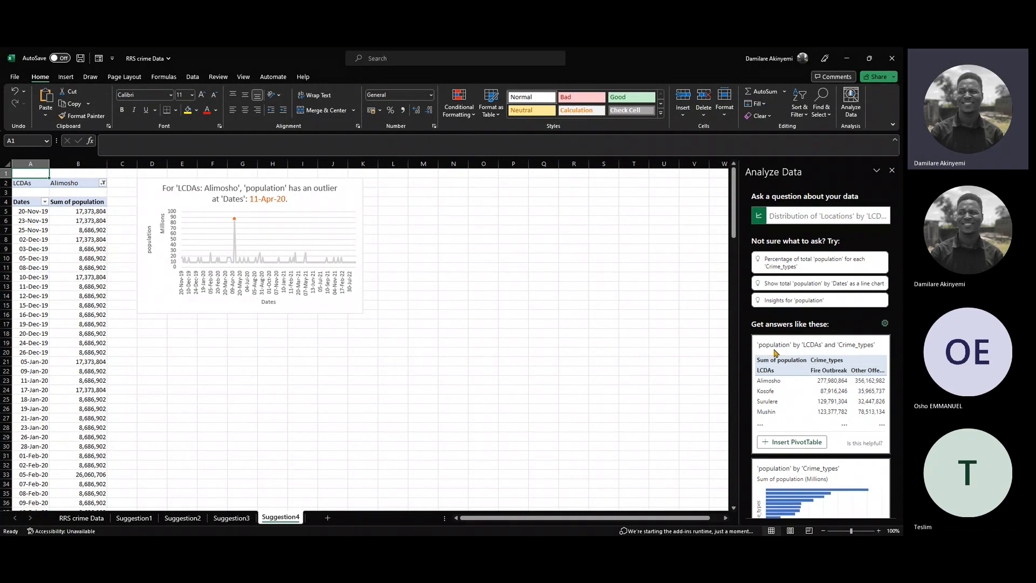